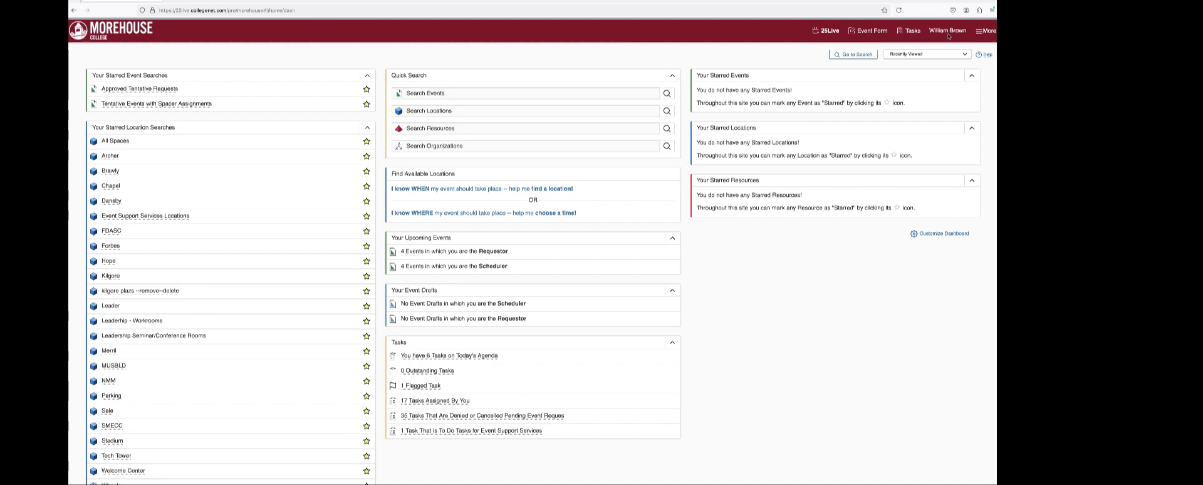
# Open a new event form and keep the "Create and Edit - Administrators" form configuration.
pyautogui.click(871, 32)
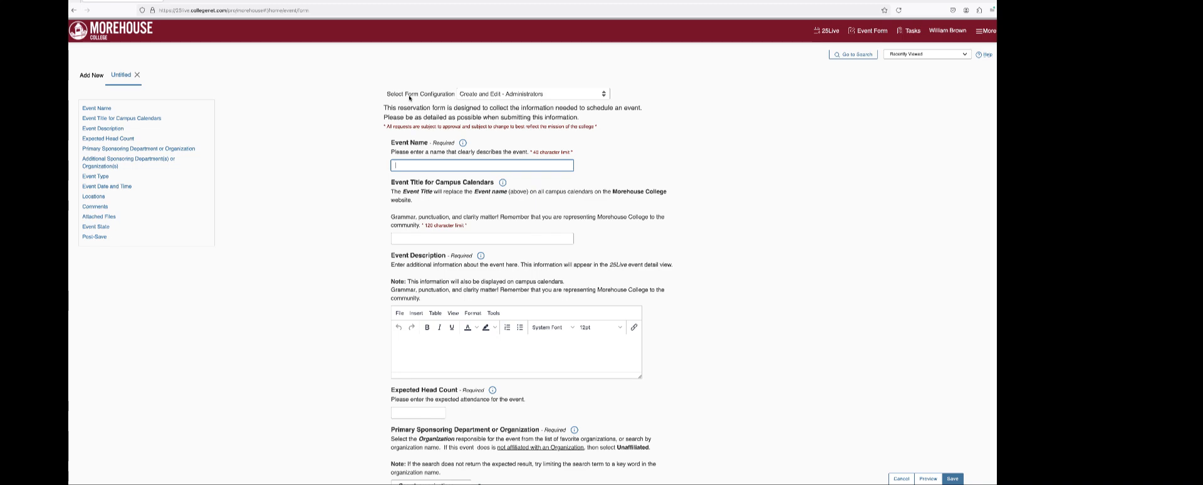
pyautogui.click(506, 95)
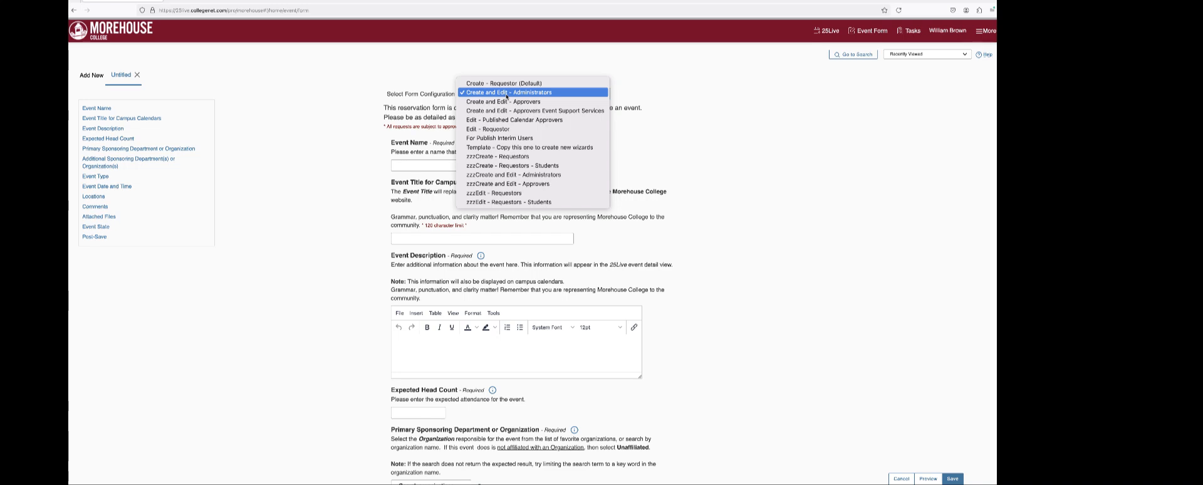
pyautogui.click(506, 92)
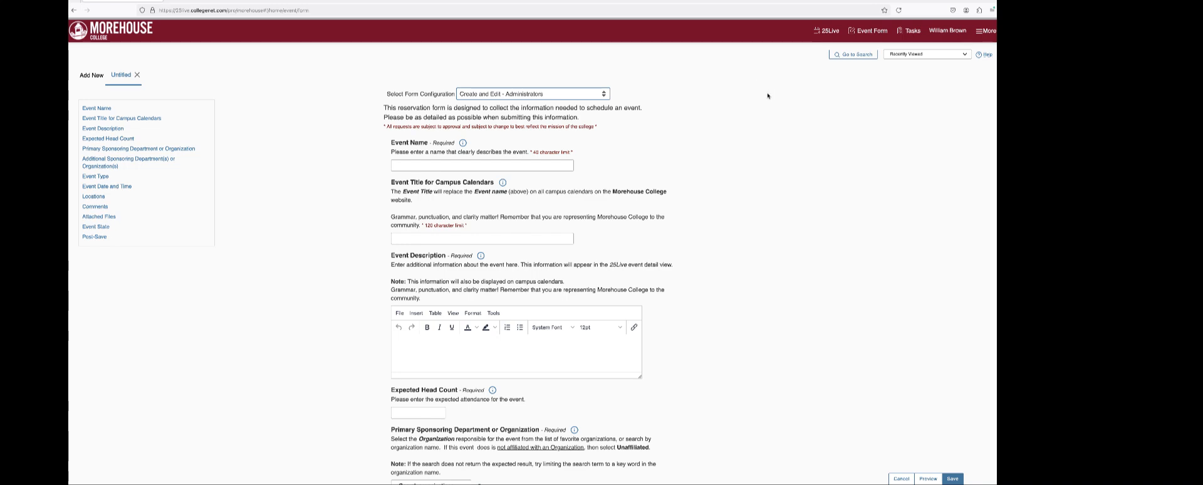
# Name the event "Our first request" and enter "A fun event." as the event description.
pyautogui.click(521, 165)
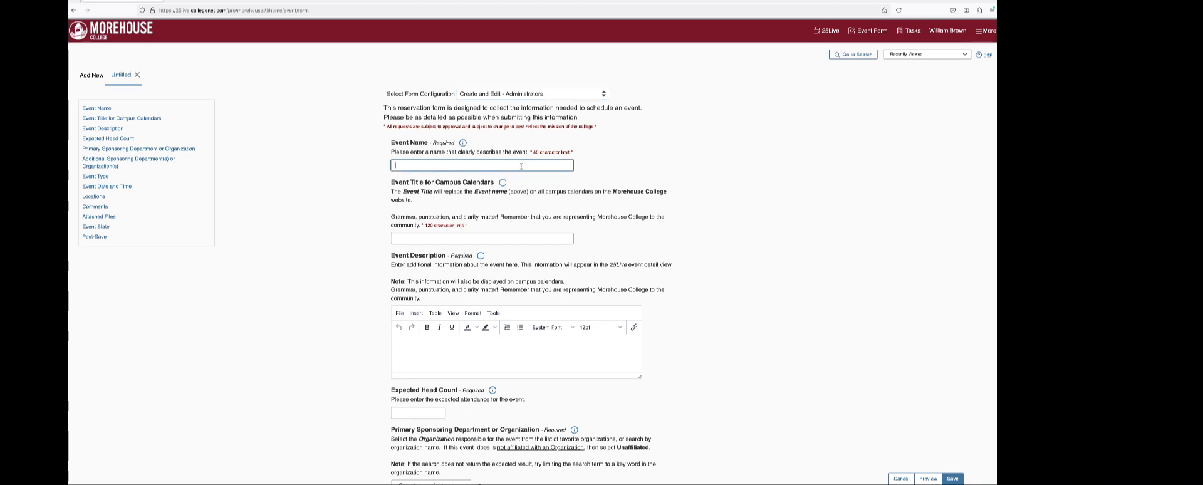
pyautogui.write('Our first request')
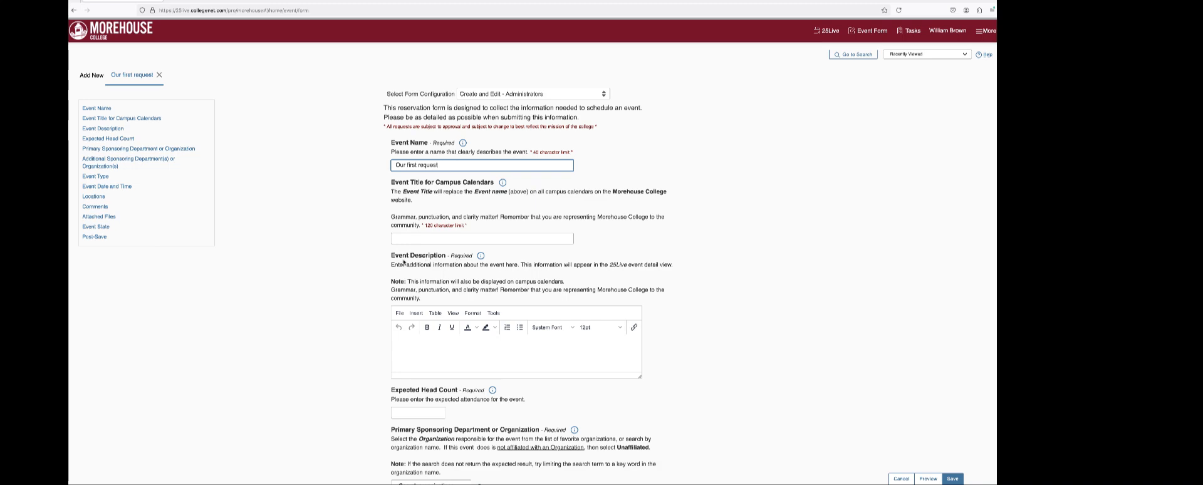
pyautogui.click(416, 342)
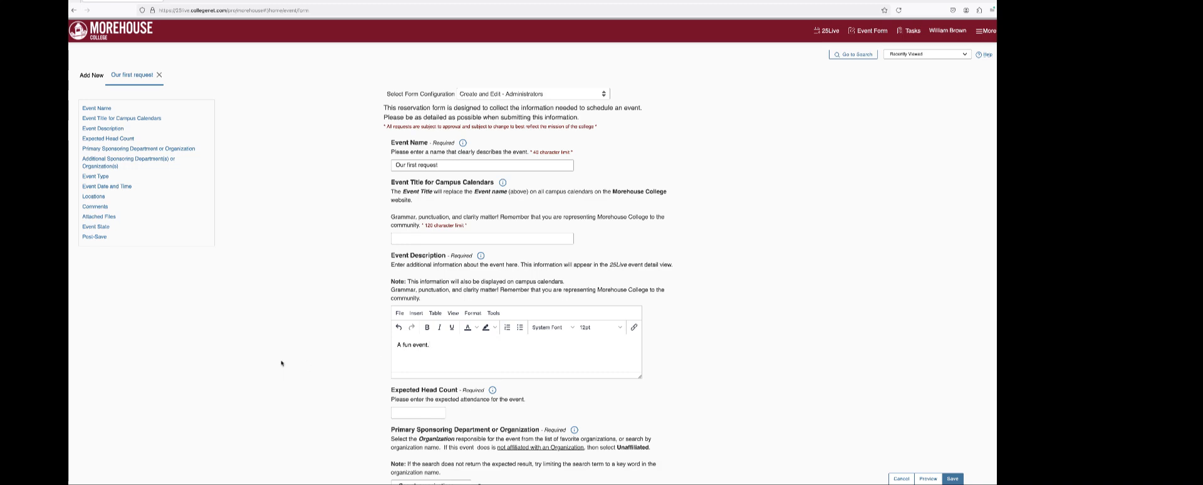
# Set the expected head count of the event to 3.
pyautogui.scroll(-1, 280, 362)
pyautogui.scroll(-1, 280, 362)
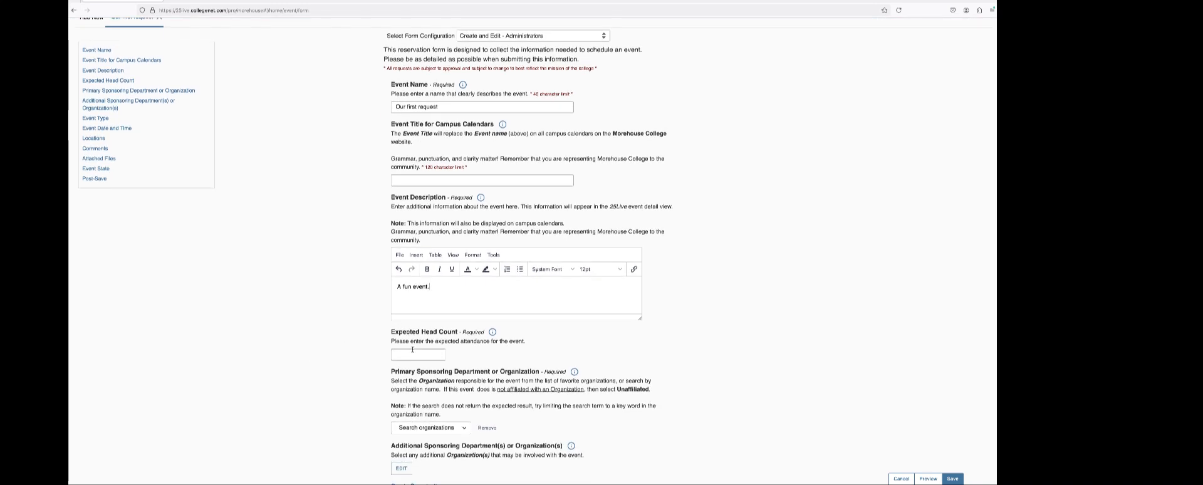
pyautogui.click(405, 355)
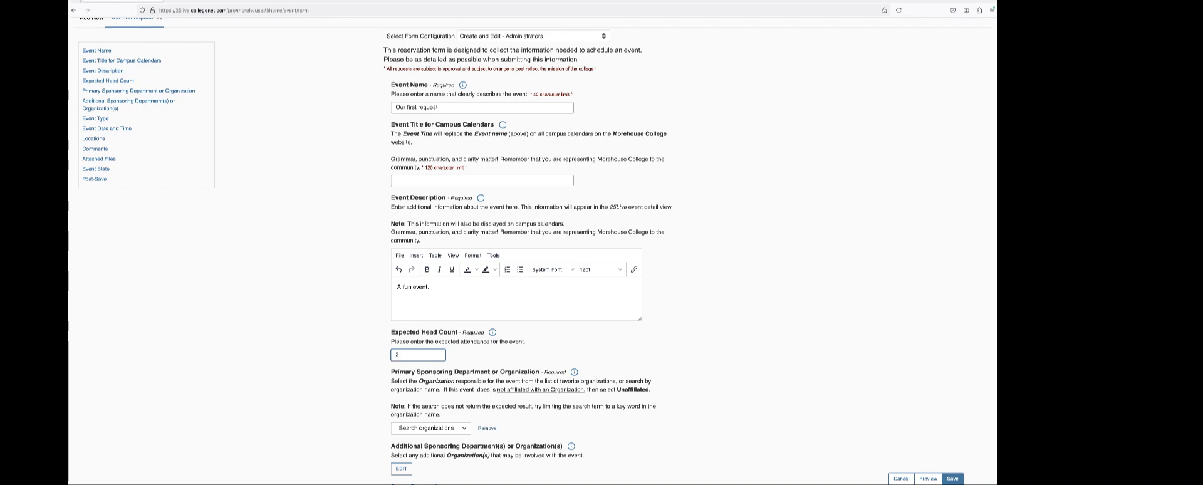
pyautogui.click(324, 357)
# Search the organizations for "phi beta" and choose Phi Beta Sigma as the primary sponsoring organization.
pyautogui.scroll(-3, 319, 358)
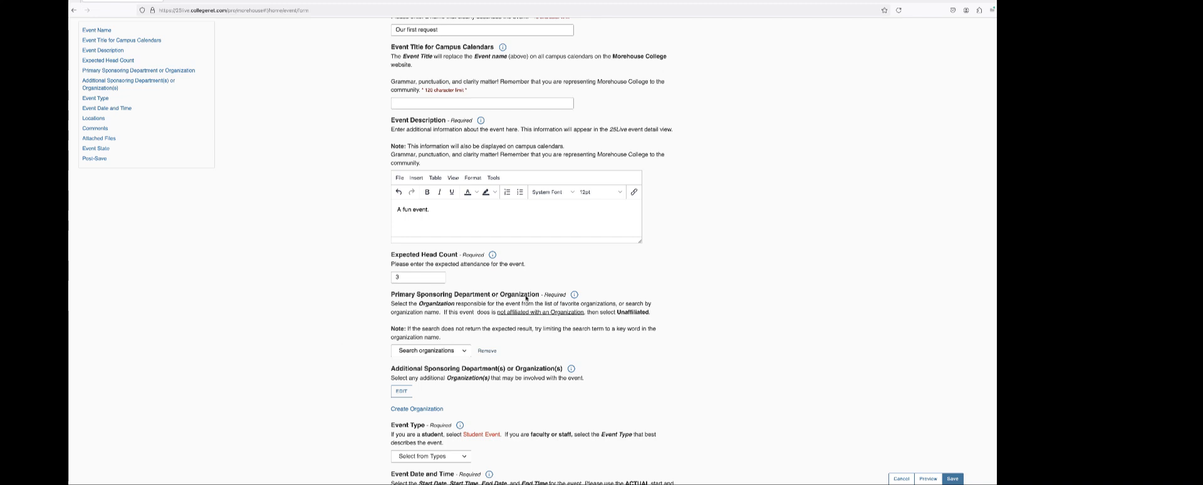
pyautogui.click(400, 350)
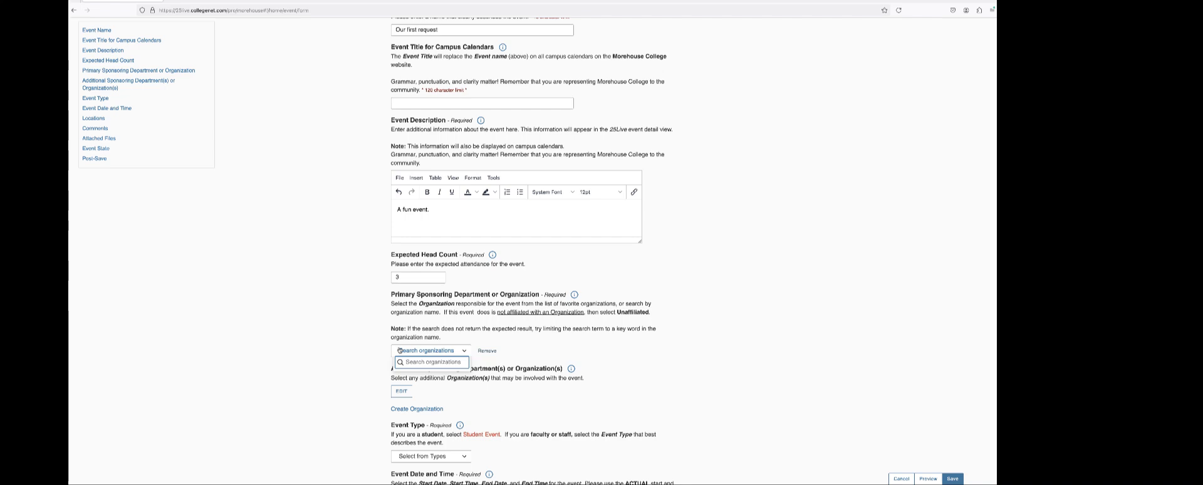
pyautogui.write('phi')
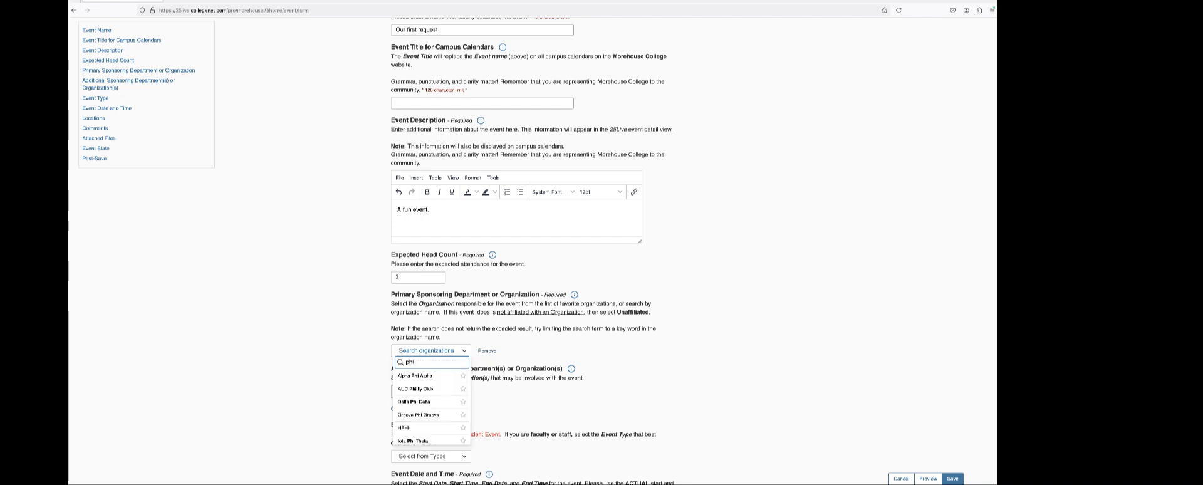
pyautogui.write(' beta')
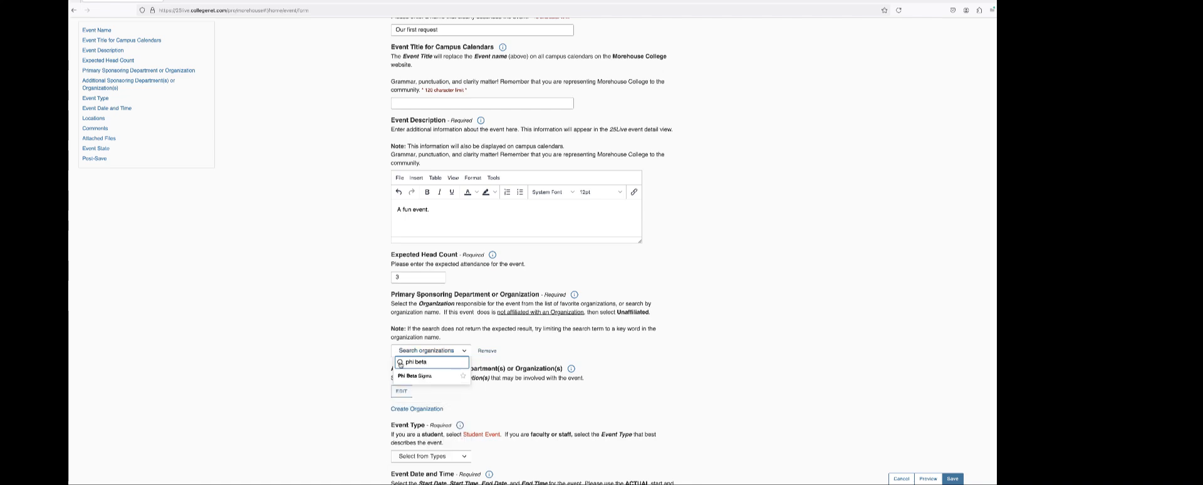
pyautogui.click(404, 375)
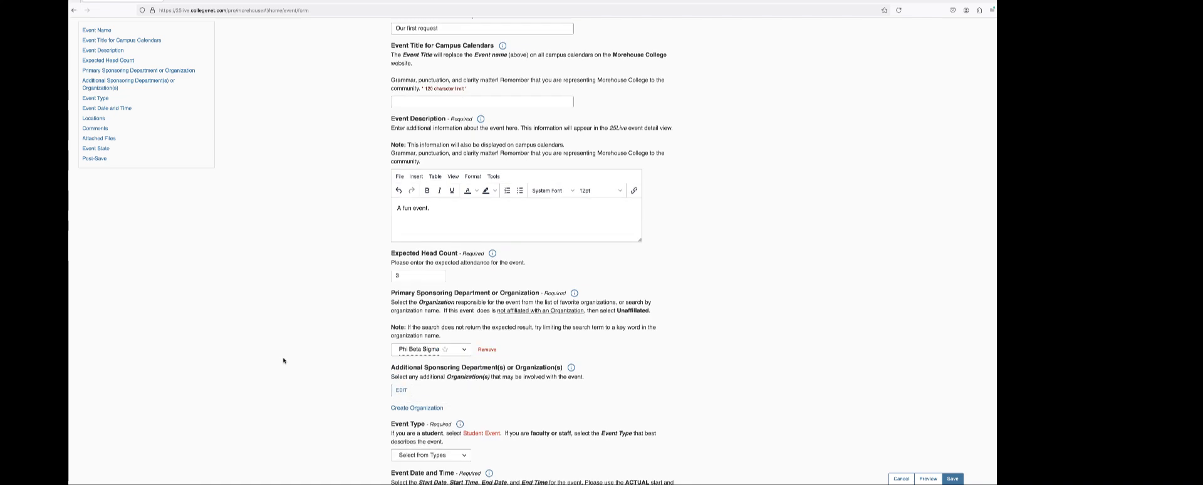
# Search the event types for "stud" and set the event type to Student Event.
pyautogui.scroll(-1, 294, 350)
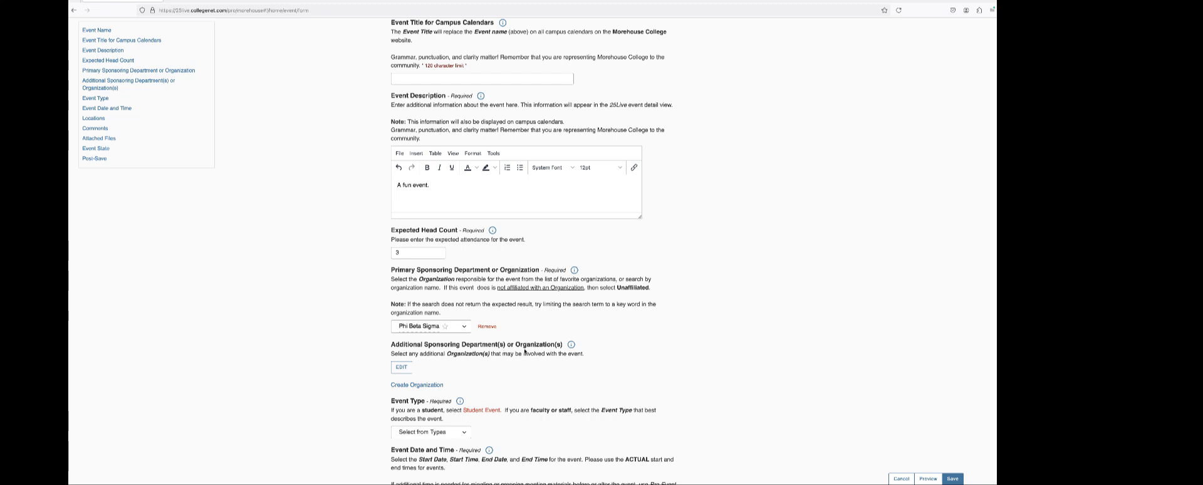
pyautogui.scroll(-1, 523, 349)
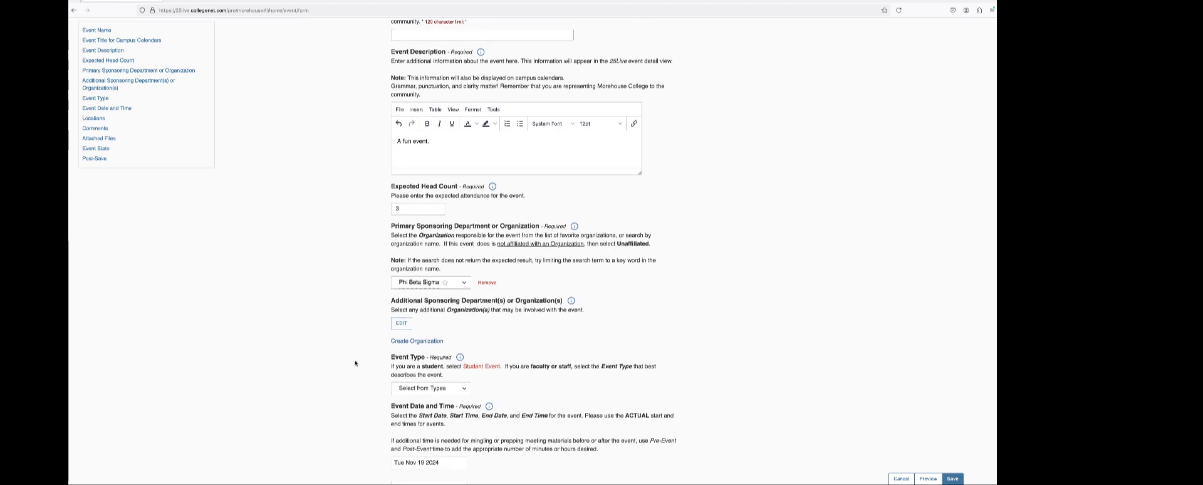
pyautogui.scroll(-1, 335, 361)
pyautogui.scroll(-1, 321, 339)
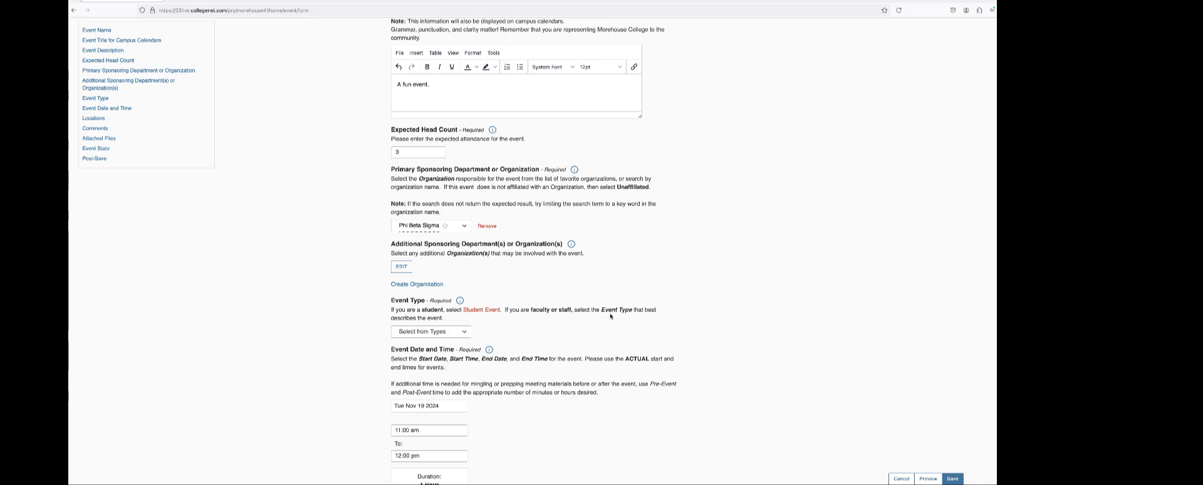
pyautogui.click(416, 332)
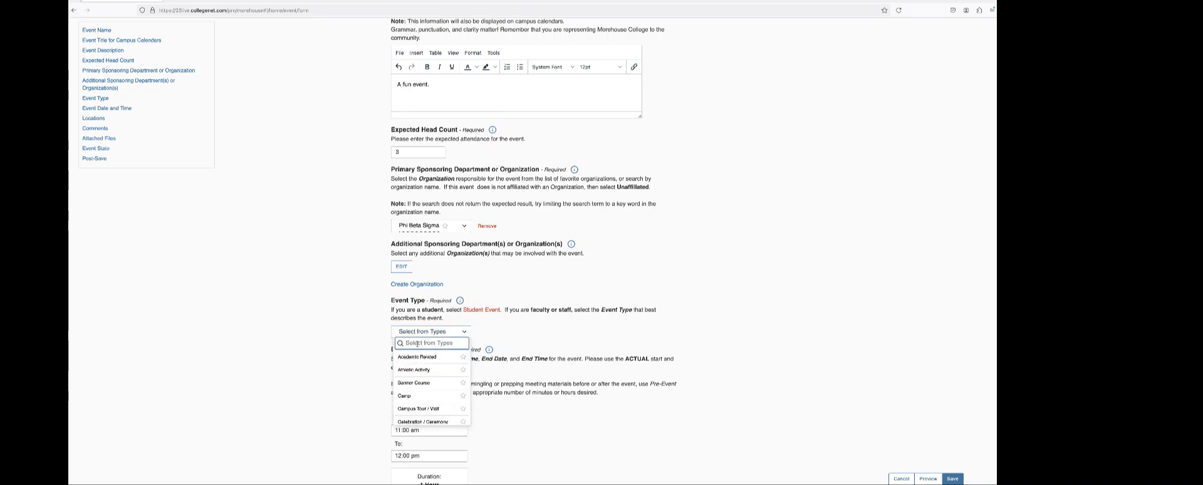
pyautogui.write('stud')
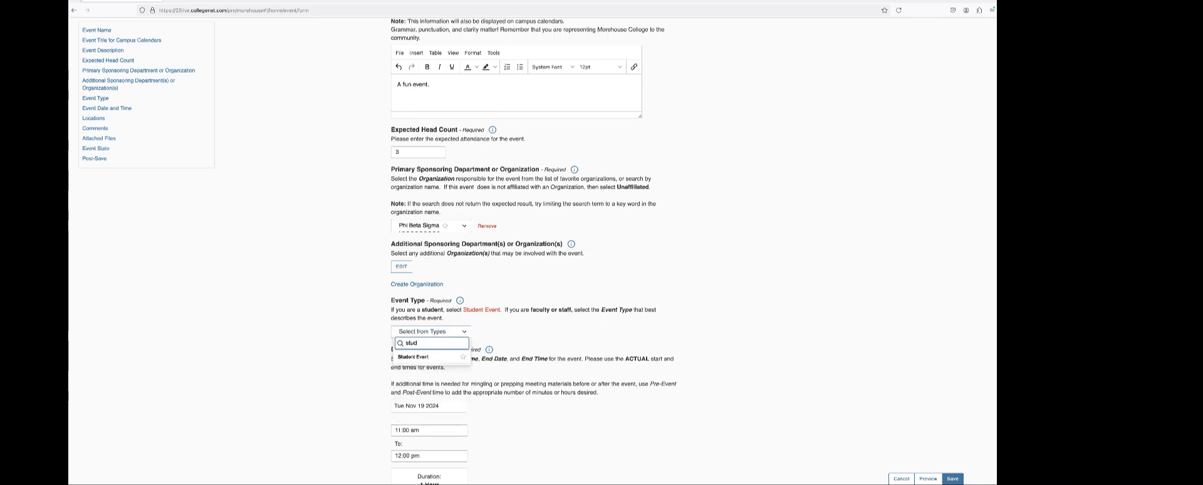
pyautogui.click(414, 357)
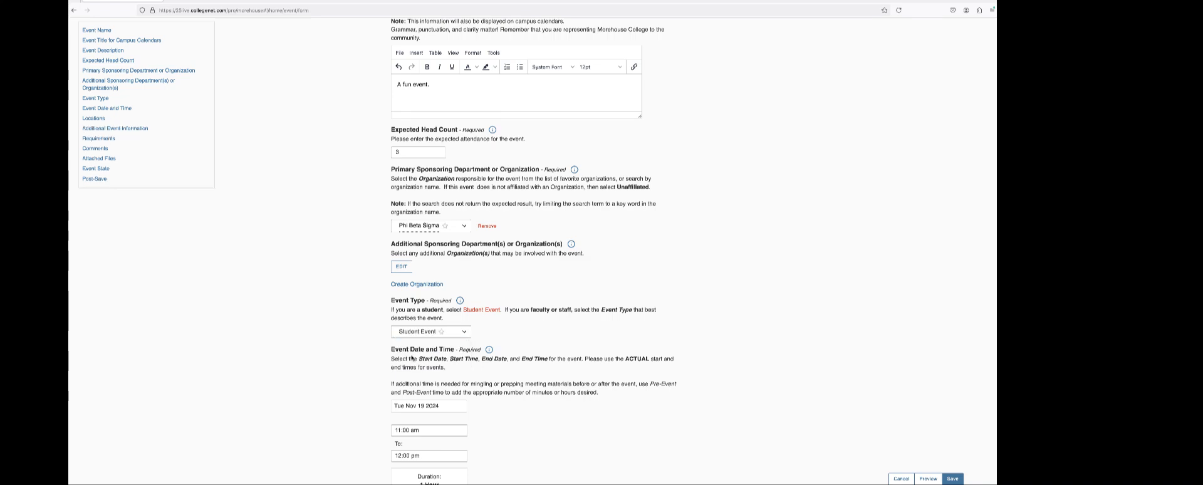
# Set the event date to Sun Nov 24 2024.
pyautogui.scroll(-2, 329, 361)
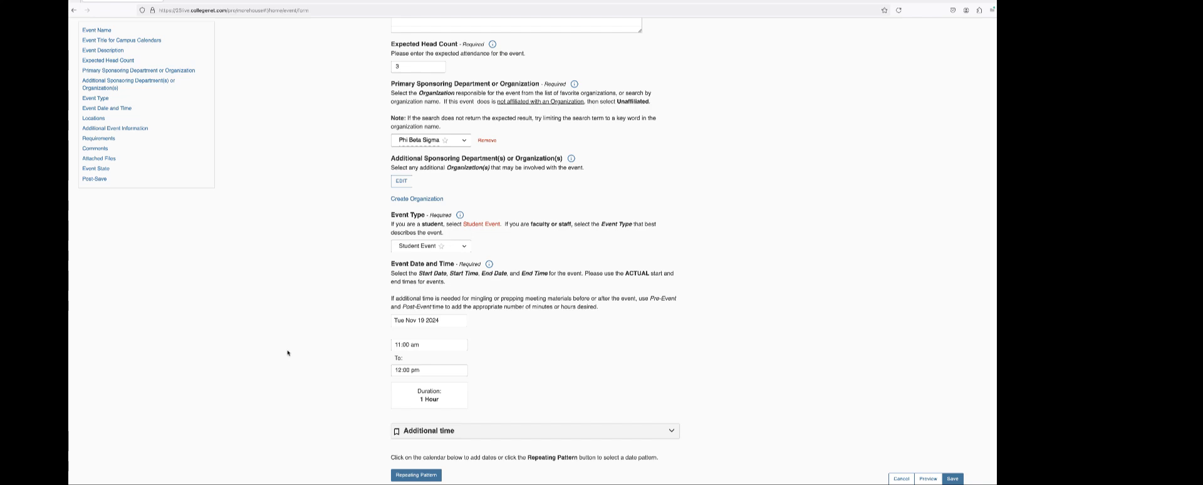
pyautogui.scroll(-1, 281, 351)
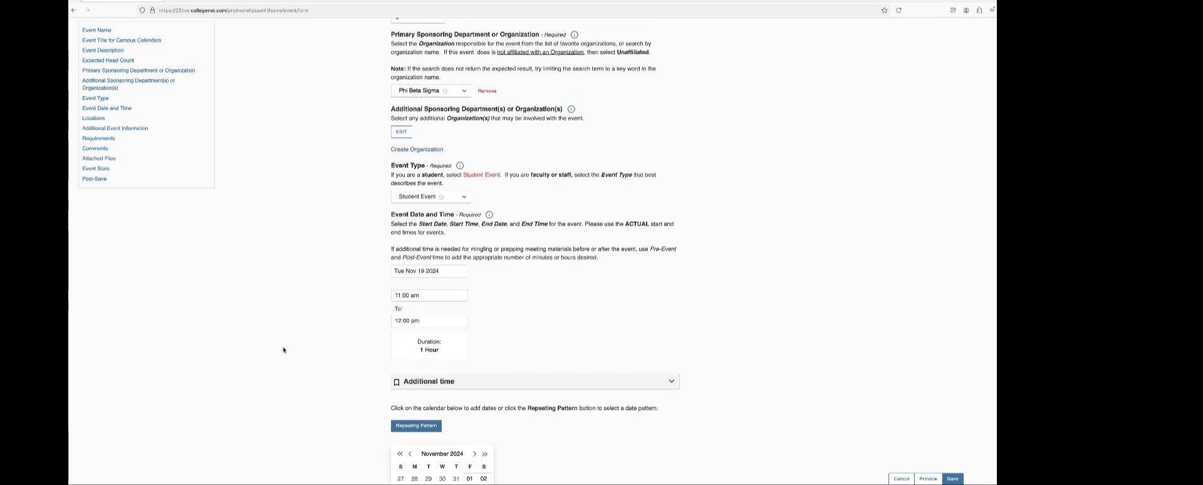
pyautogui.click(425, 271)
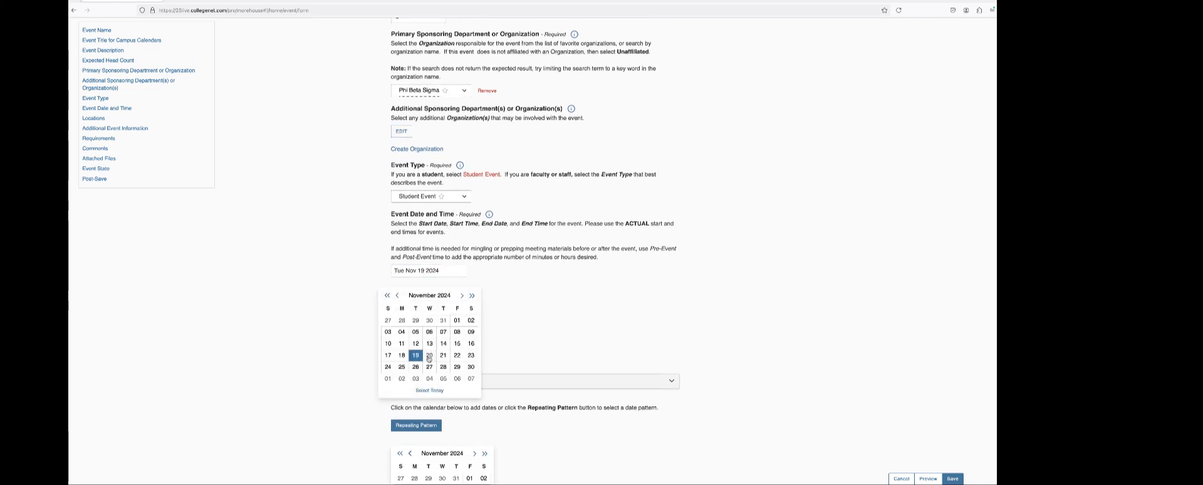
pyautogui.click(388, 367)
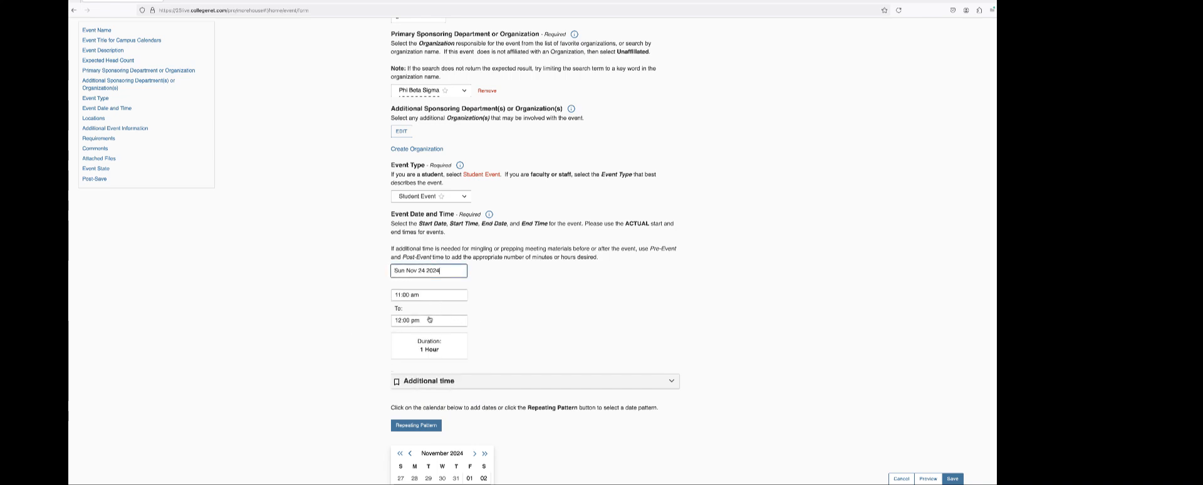
pyautogui.click(552, 330)
# Set the event's end time to 12:30 pm.
pyautogui.scroll(-1, 551, 331)
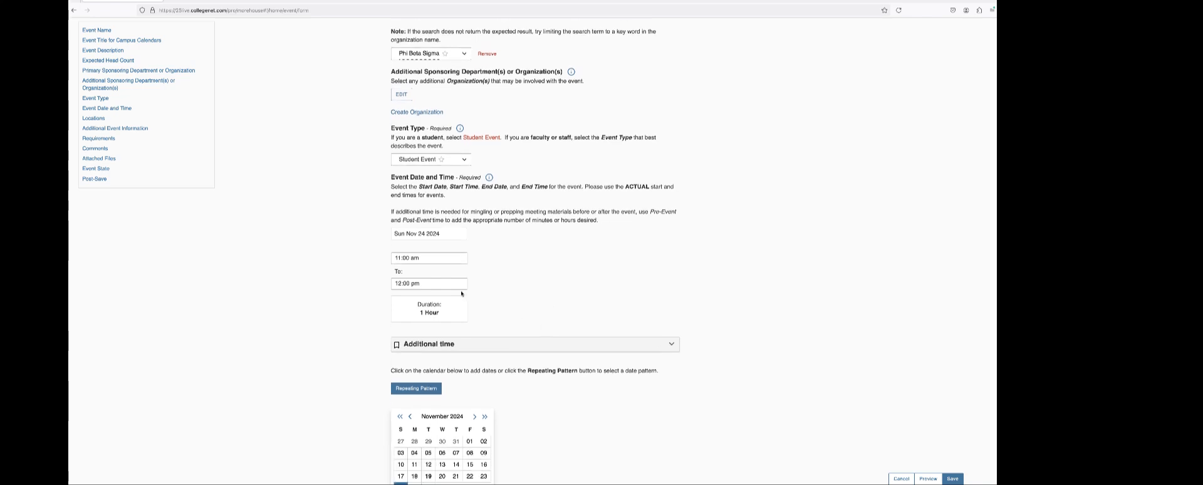
pyautogui.click(430, 285)
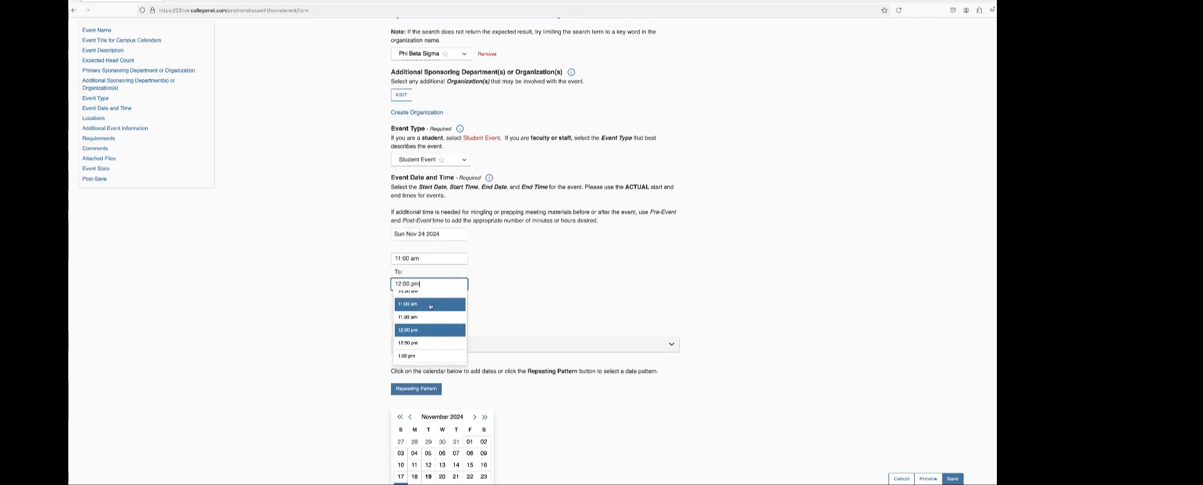
pyautogui.click(419, 343)
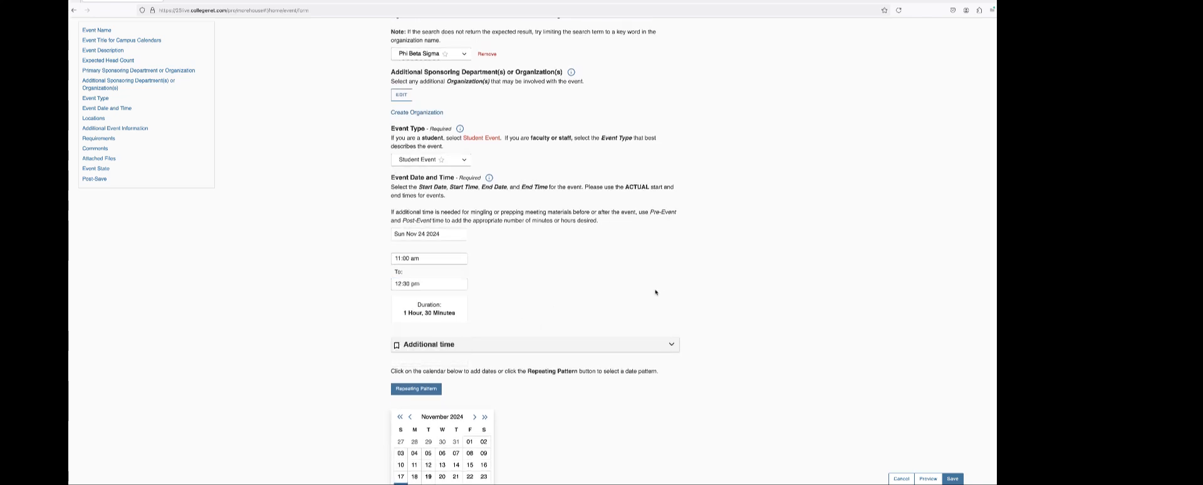
# Expand the additional time settings and examine the setup, pre-event, post-event and takedown time fields.
pyautogui.scroll(-1, 430, 319)
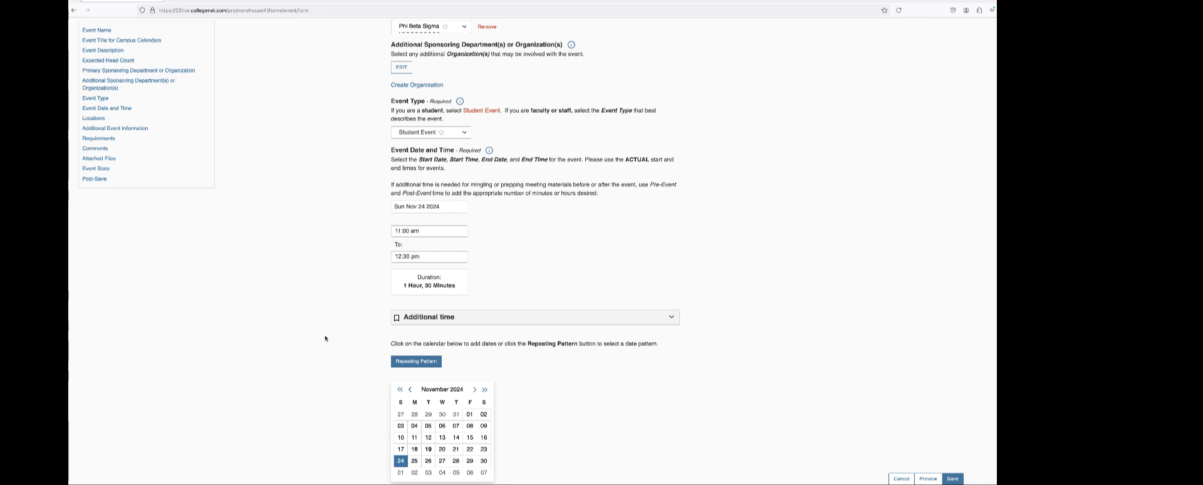
pyautogui.click(472, 321)
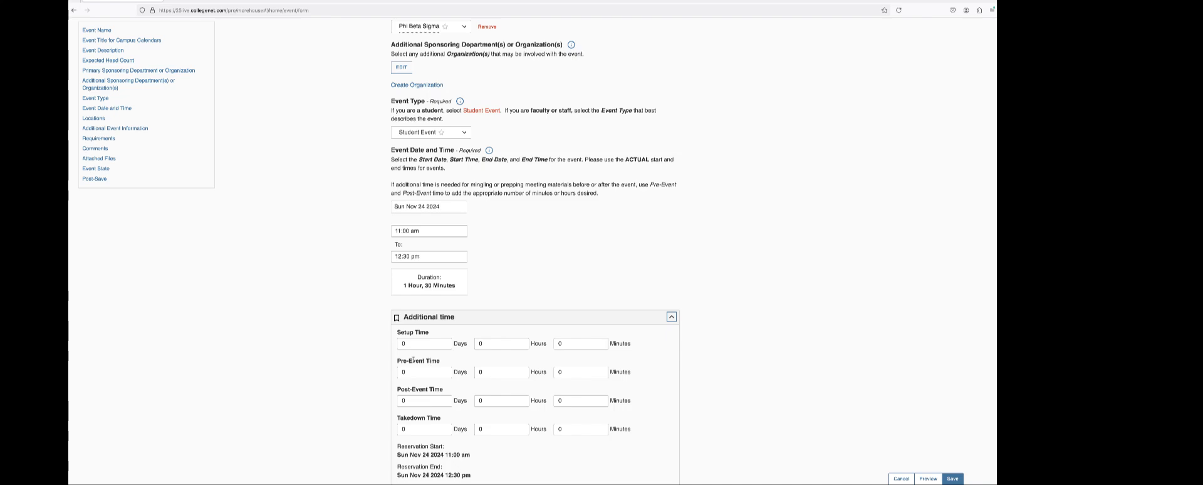
pyautogui.click(401, 400)
pyautogui.scroll(-2, 313, 419)
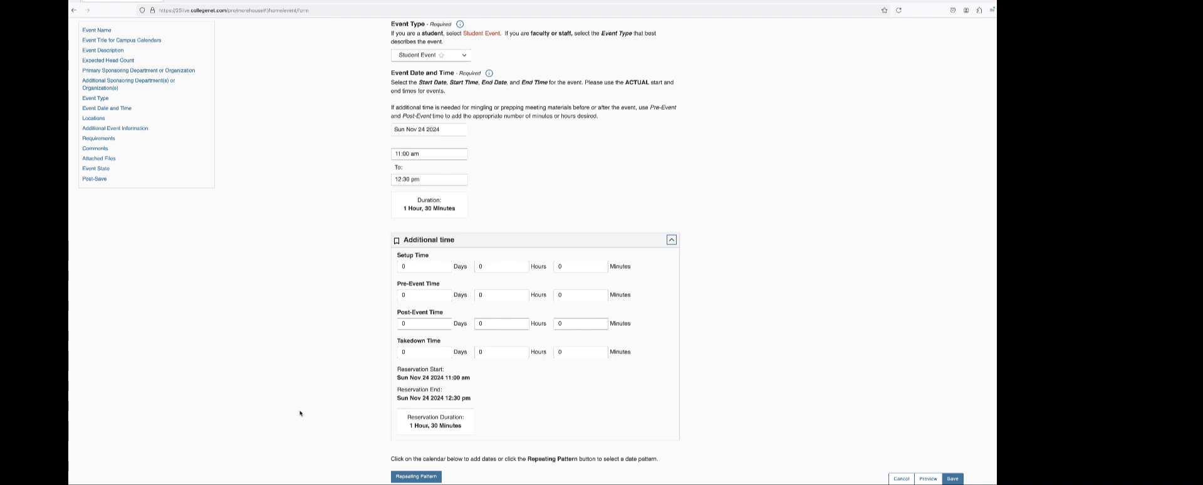
# Examine the available repeating pattern options for the event date and leave without selecting a pattern.
pyautogui.scroll(-2, 297, 413)
pyautogui.scroll(-4, 297, 412)
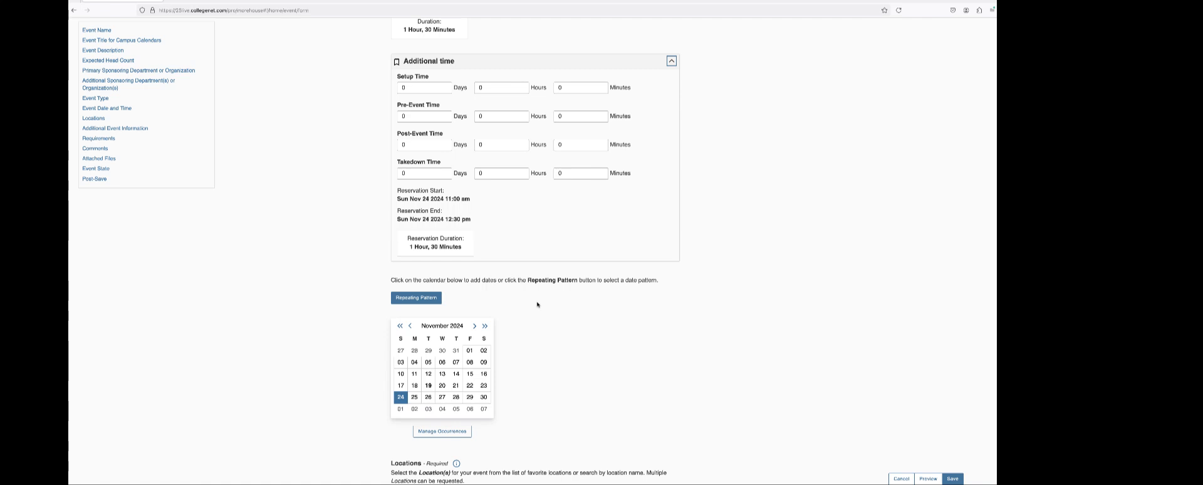
pyautogui.click(424, 301)
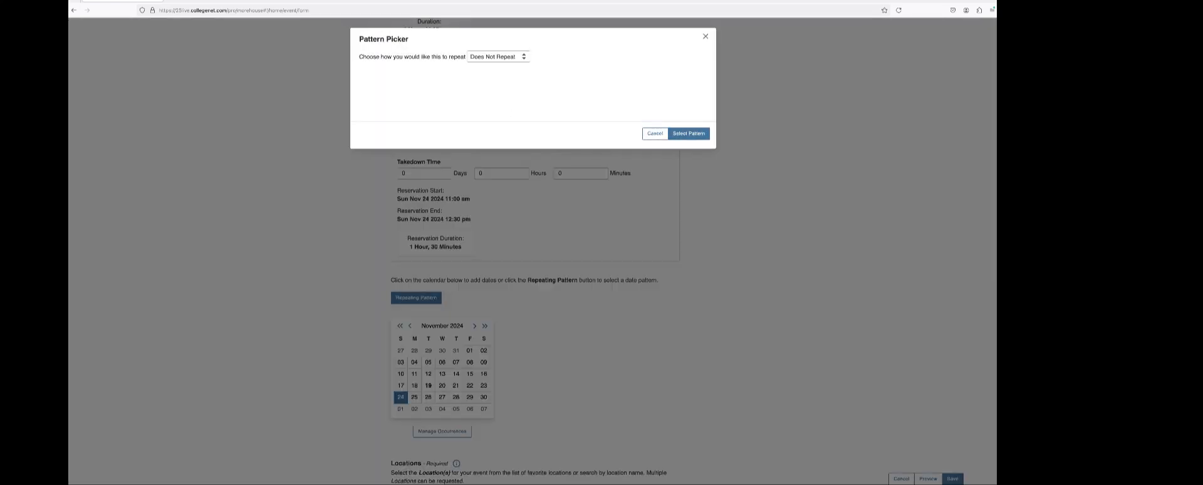
pyautogui.click(499, 58)
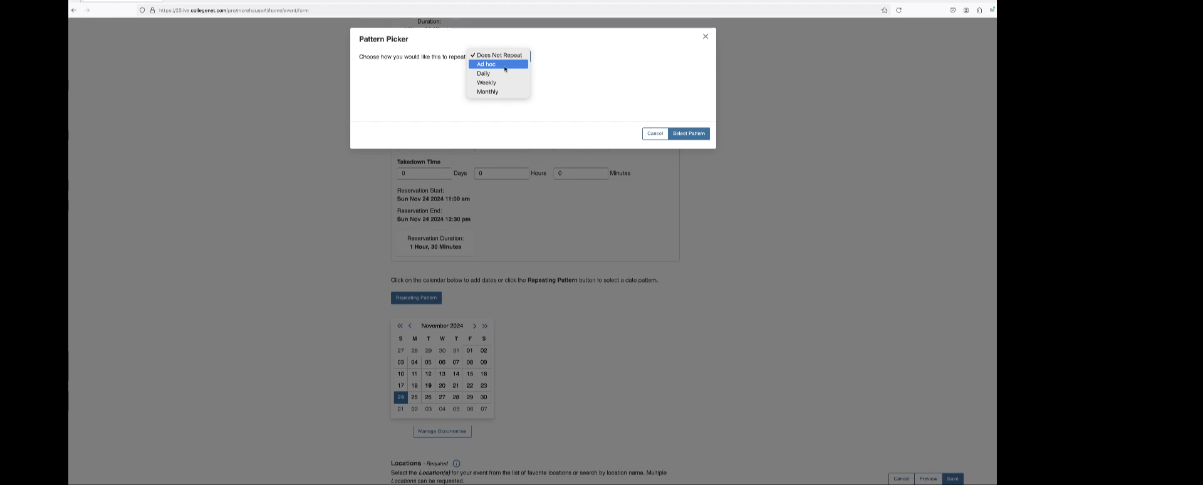
pyautogui.click(595, 67)
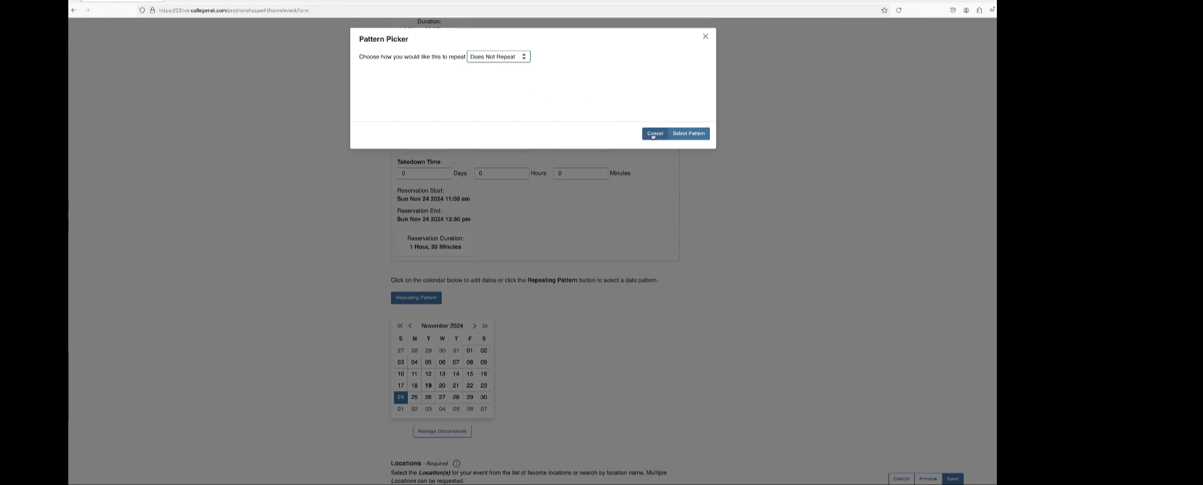
pyautogui.click(653, 135)
# Turn on Hide Conflicts in the Locations search so that only spaces without booking conflicts are offered.
pyautogui.scroll(-2, 674, 295)
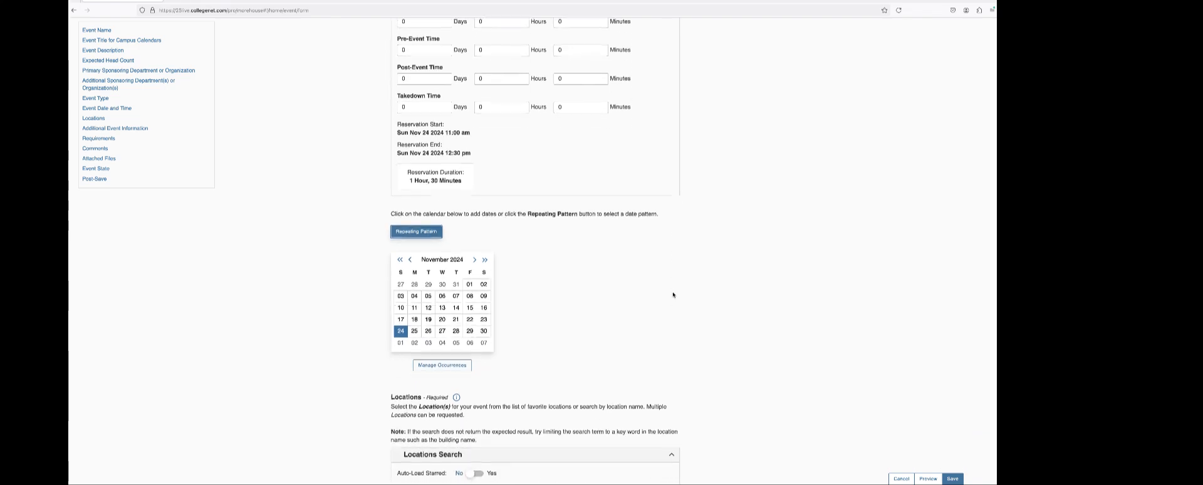
pyautogui.scroll(-6, 674, 294)
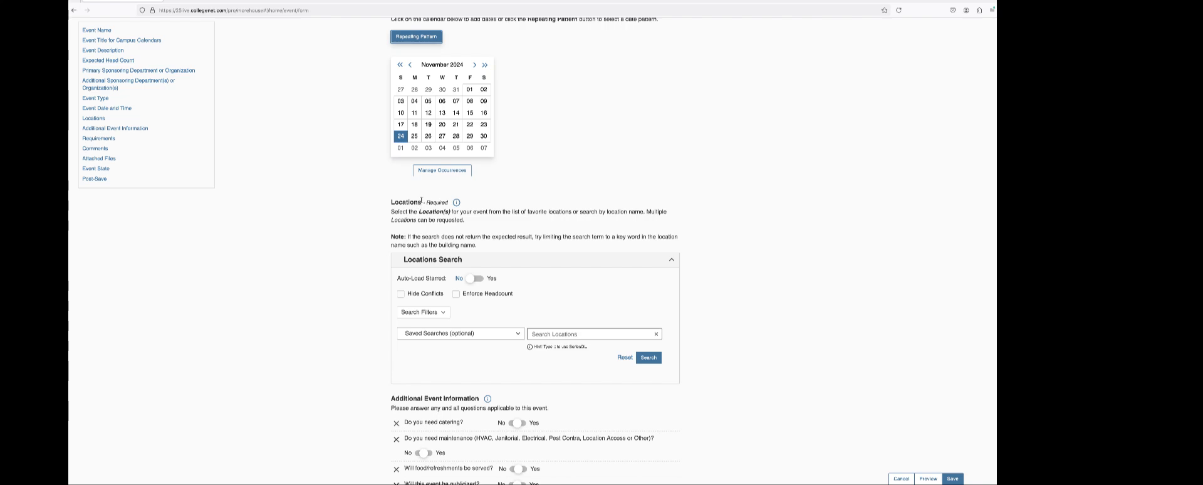
pyautogui.moveTo(336, 285); pyautogui.dragTo(334, 290)
pyautogui.scroll(-1, 334, 290)
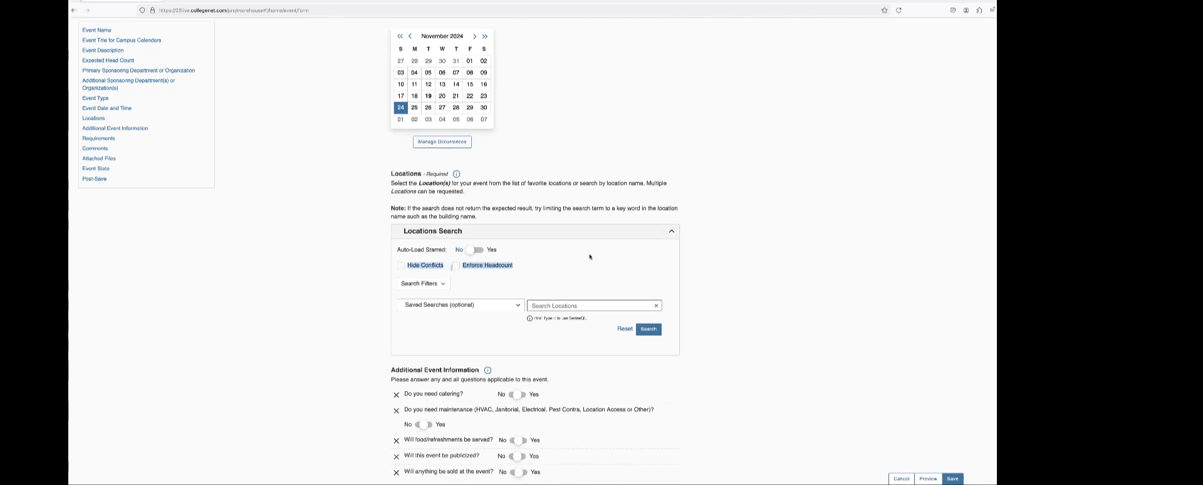
pyautogui.click(588, 256)
pyautogui.scroll(-1, 602, 251)
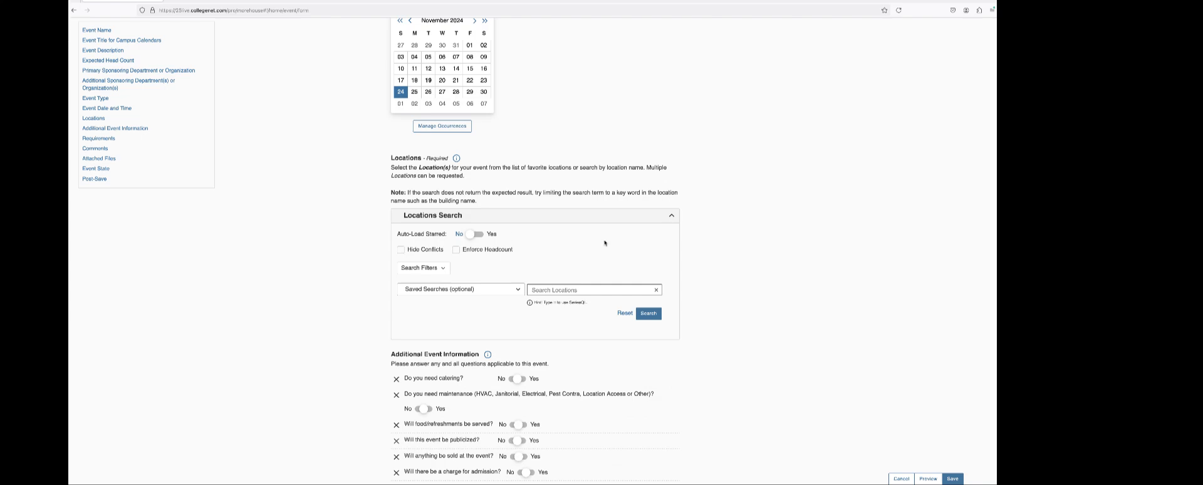
pyautogui.scroll(-1, 605, 243)
pyautogui.scroll(-1, 601, 206)
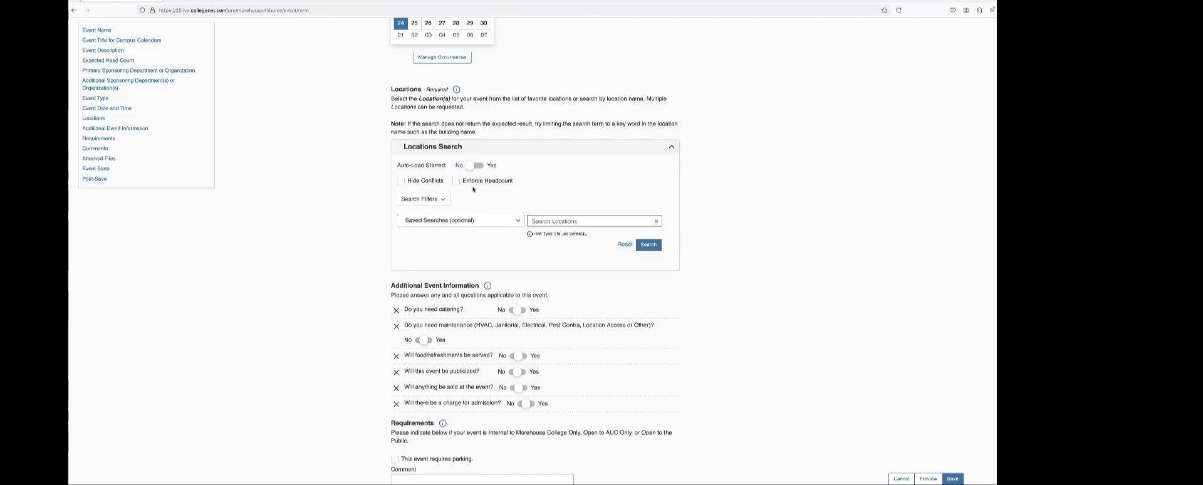
pyautogui.click(402, 182)
pyautogui.scroll(-1, 539, 207)
# Search for event locations with the starred saved search Kilgore.
pyautogui.click(552, 198)
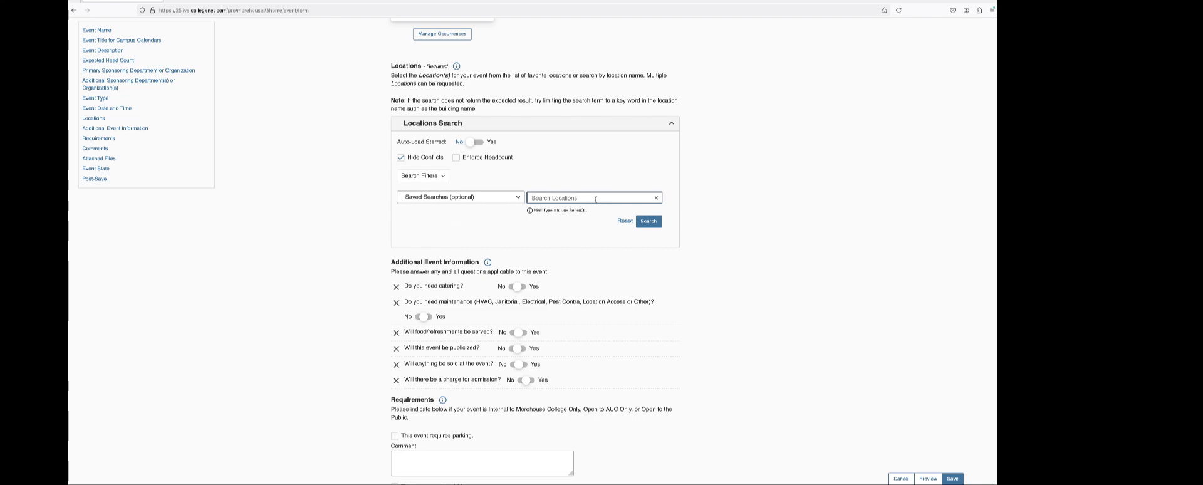
pyautogui.click(517, 199)
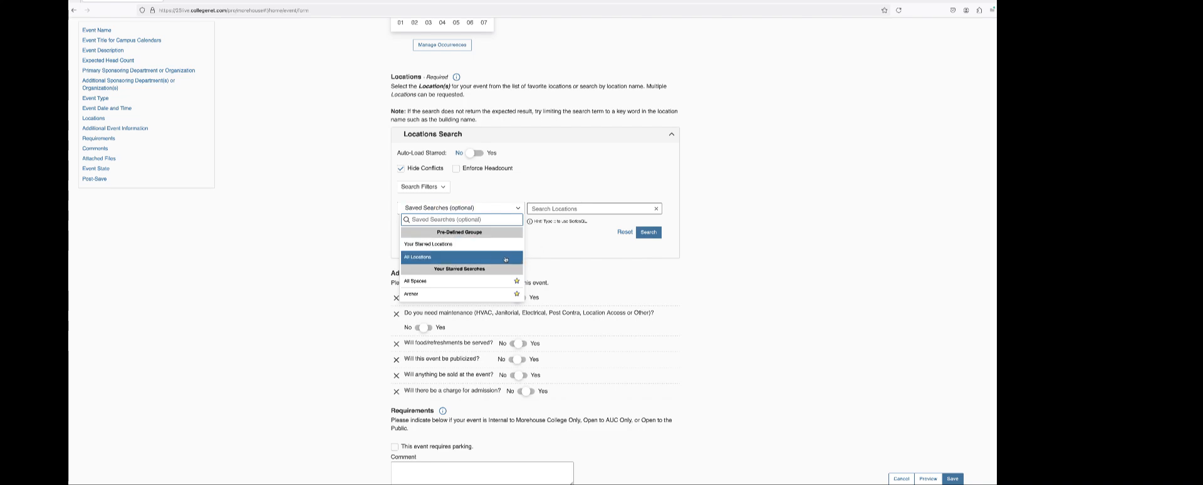
pyautogui.scroll(-2, 498, 261)
pyautogui.scroll(2, 496, 261)
pyautogui.scroll(-1, 436, 261)
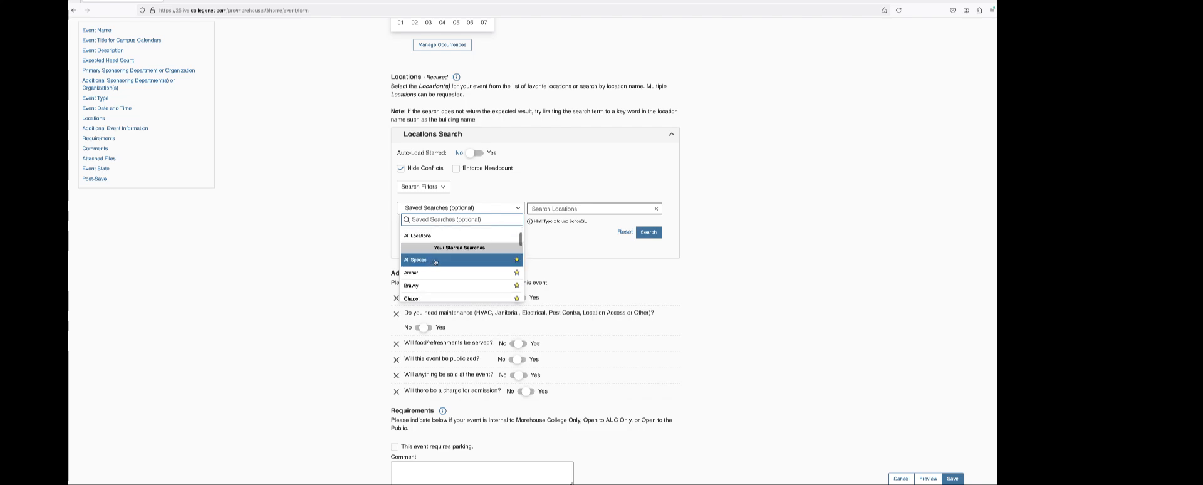
pyautogui.scroll(-3, 441, 269)
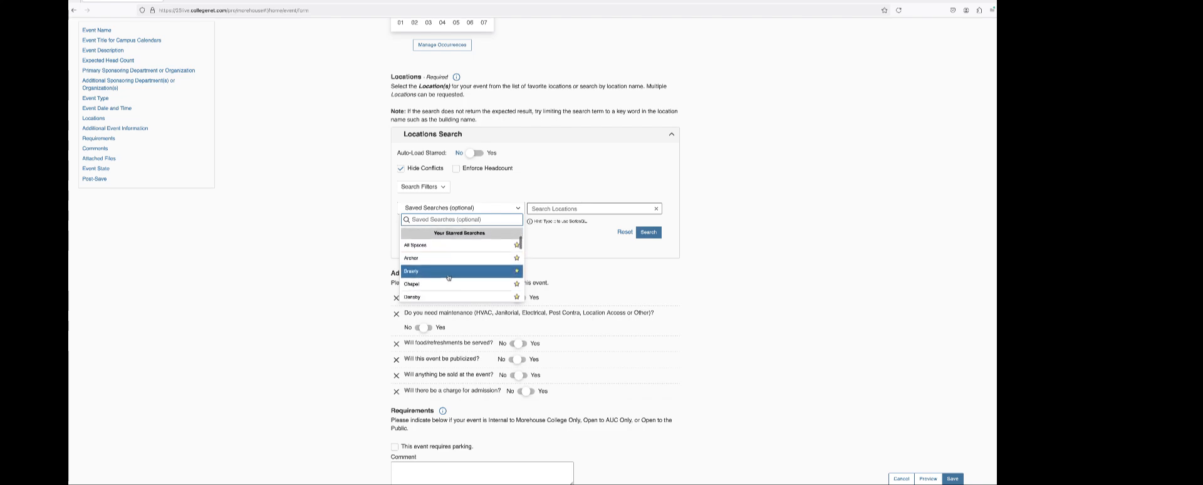
pyautogui.scroll(-2, 446, 273)
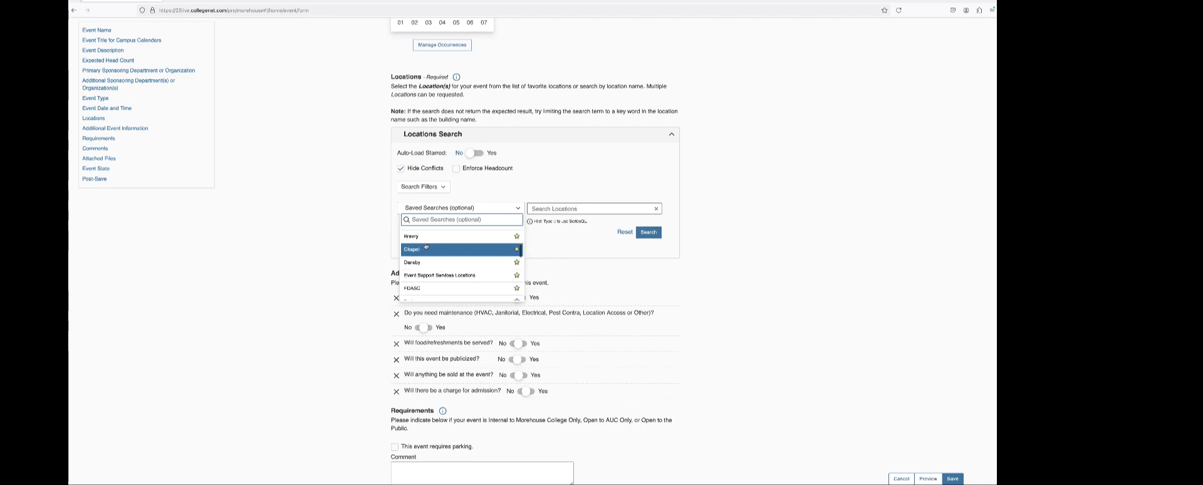
pyautogui.scroll(-3, 445, 264)
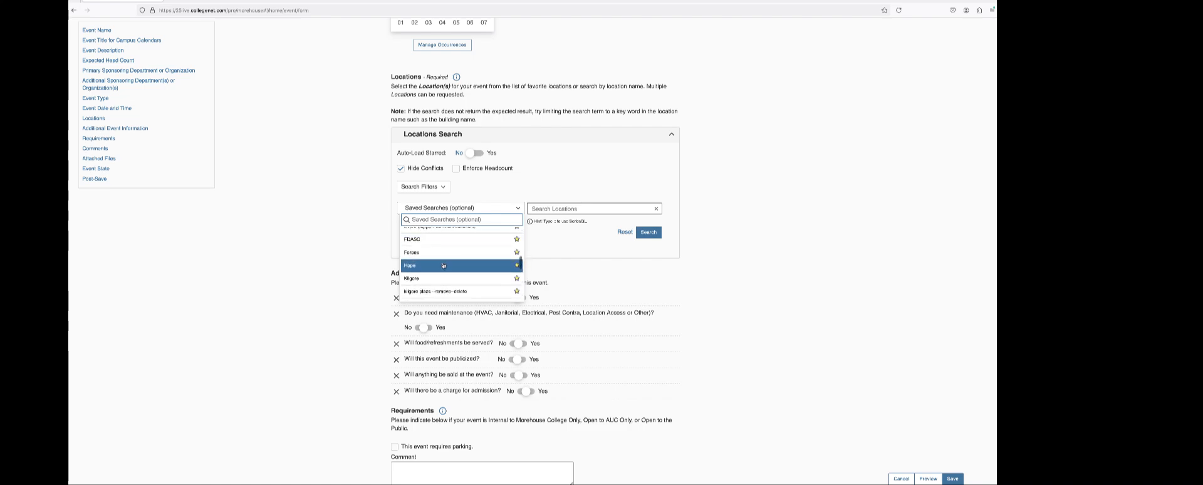
pyautogui.scroll(1, 444, 266)
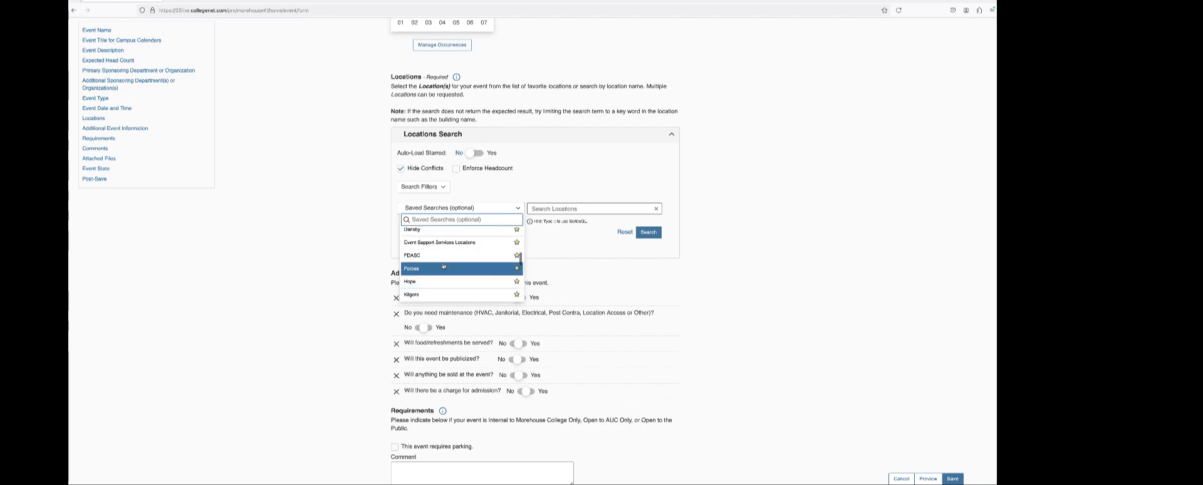
pyautogui.scroll(-2, 441, 268)
pyautogui.click(431, 275)
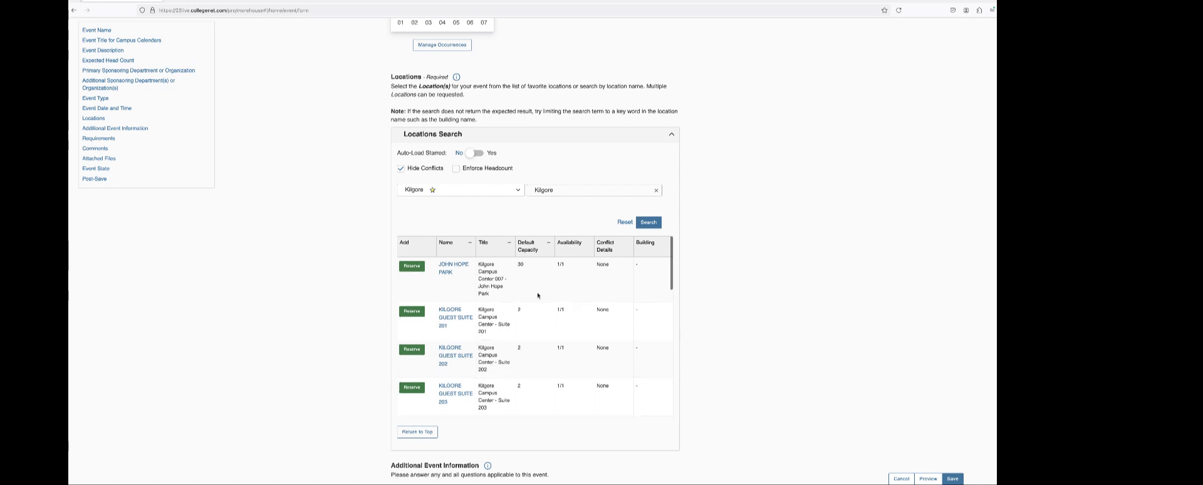
# Look through the Kilgore locations and reserve the Kilgore Student Lounge for the event.
pyautogui.scroll(-4, 529, 294)
pyautogui.scroll(-5, 536, 295)
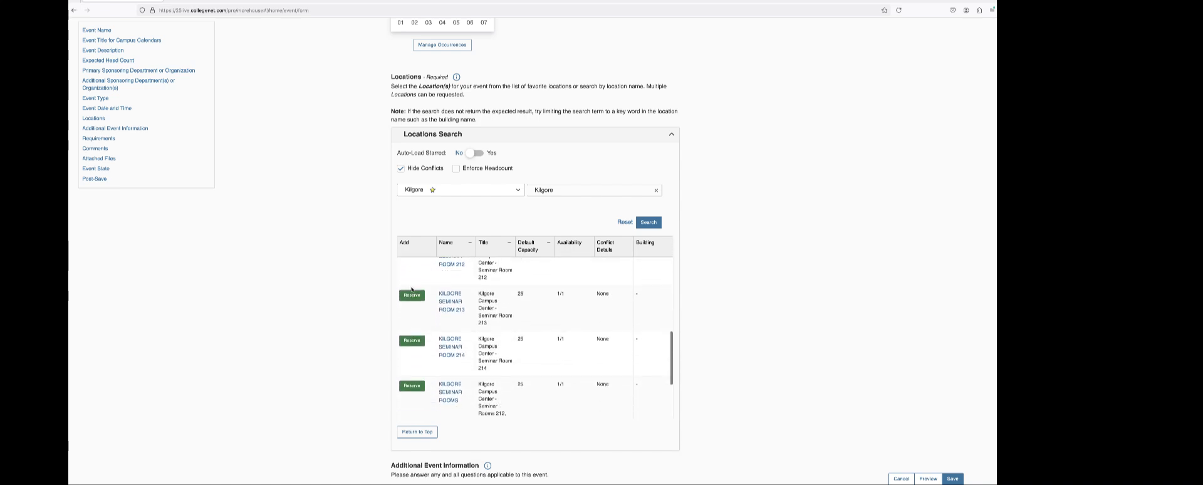
pyautogui.scroll(-1, 591, 258)
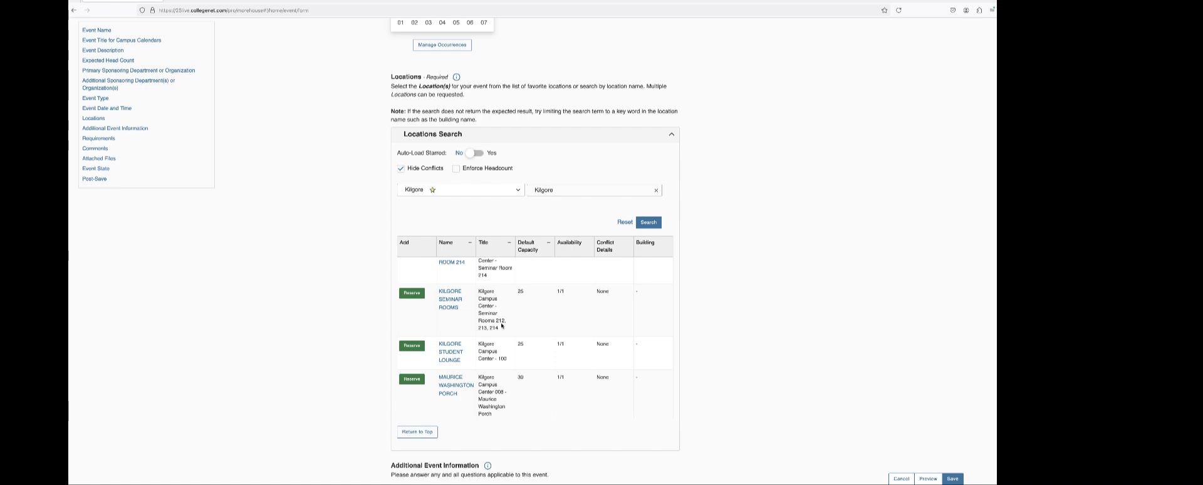
pyautogui.scroll(5, 551, 334)
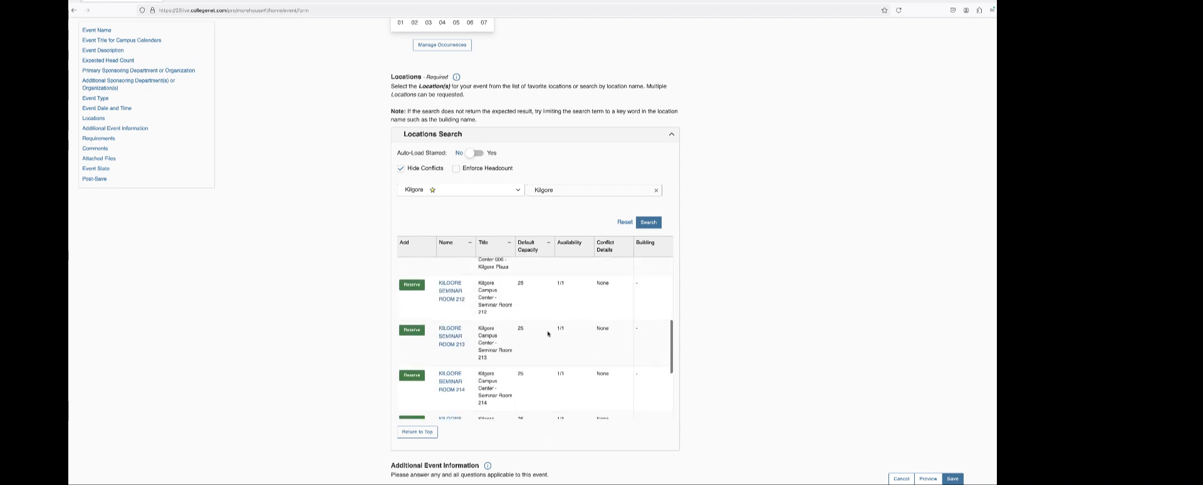
pyautogui.scroll(4, 548, 333)
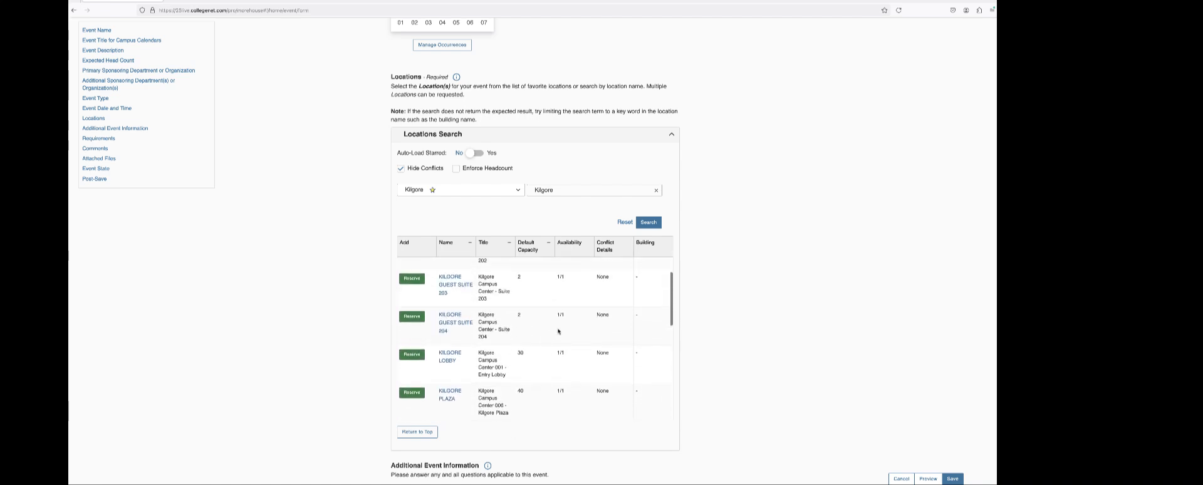
pyautogui.scroll(1, 560, 329)
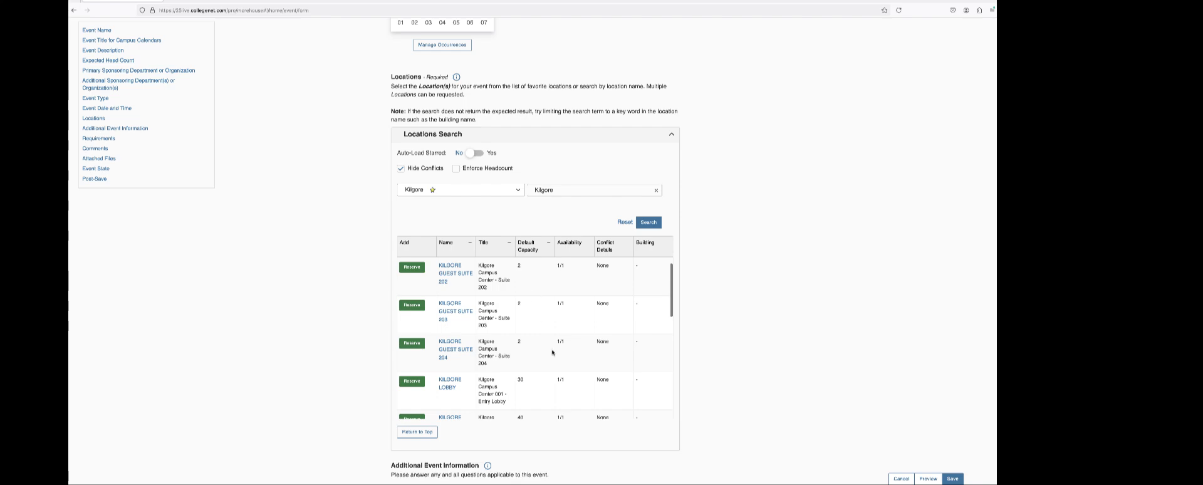
pyautogui.scroll(-8, 552, 353)
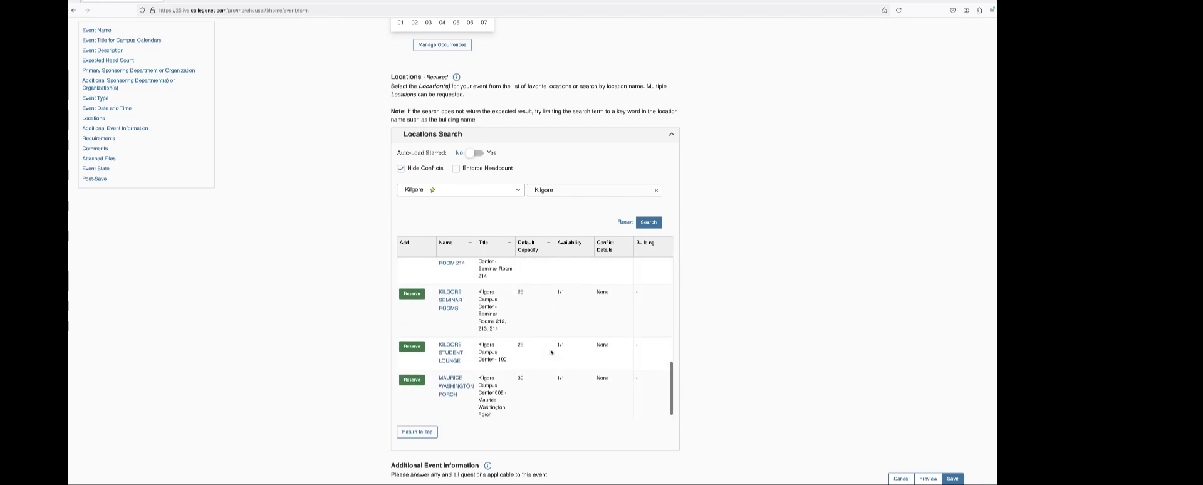
pyautogui.scroll(-3, 551, 352)
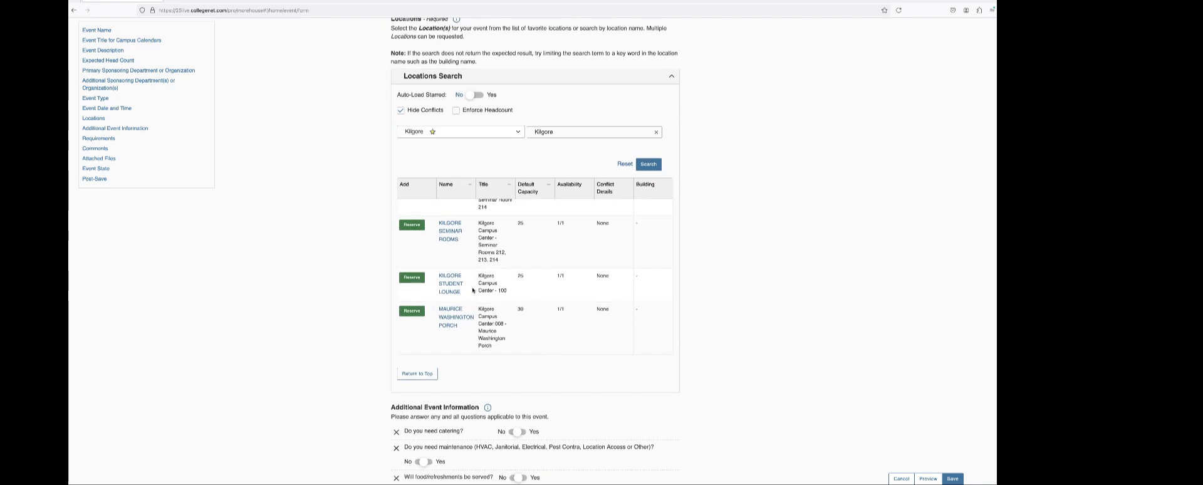
pyautogui.scroll(1, 473, 290)
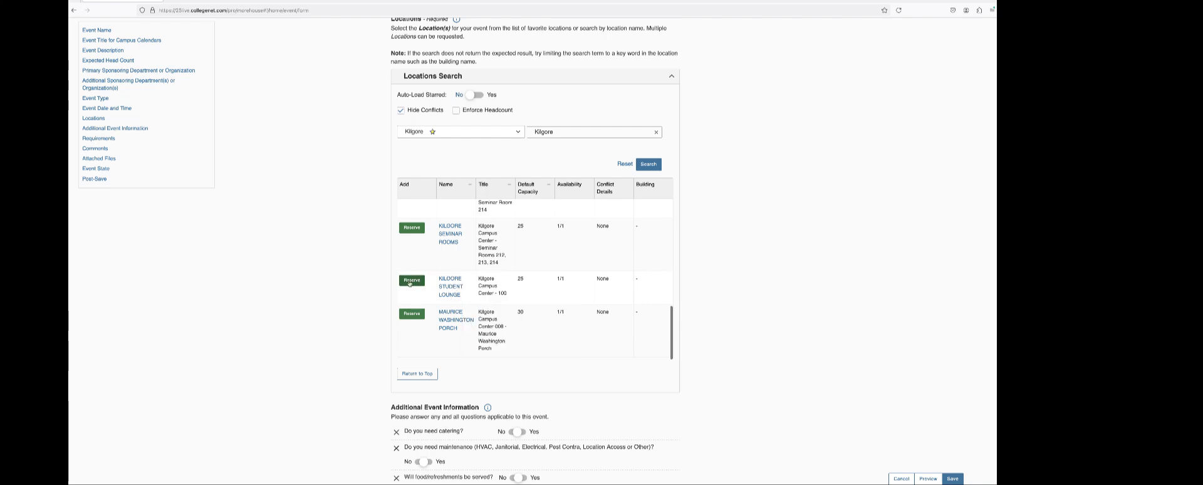
pyautogui.click(411, 281)
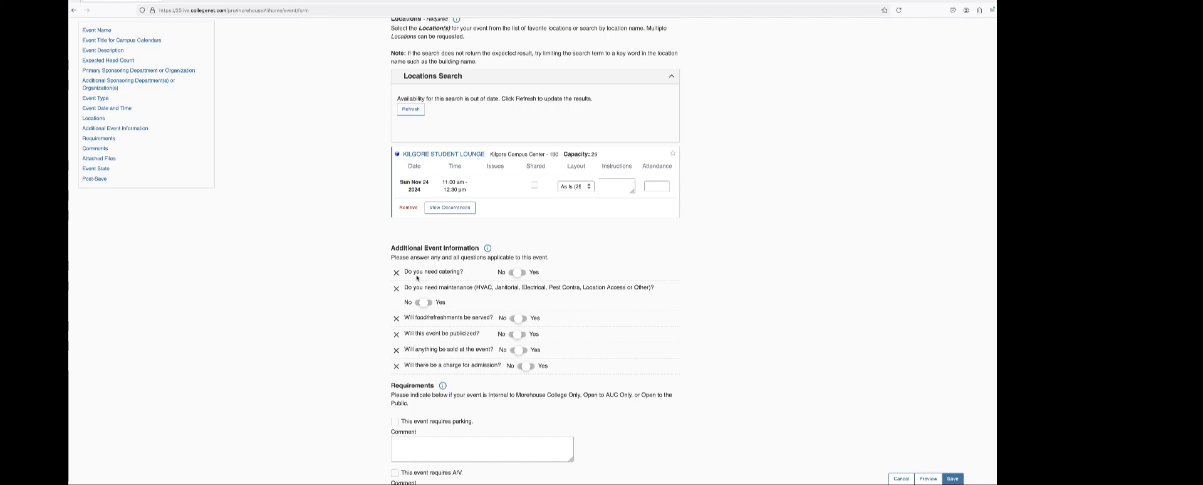
# Answer Yes to needing catering and view the linked Morehouse catering services page before returning to the event form.
pyautogui.click(533, 272)
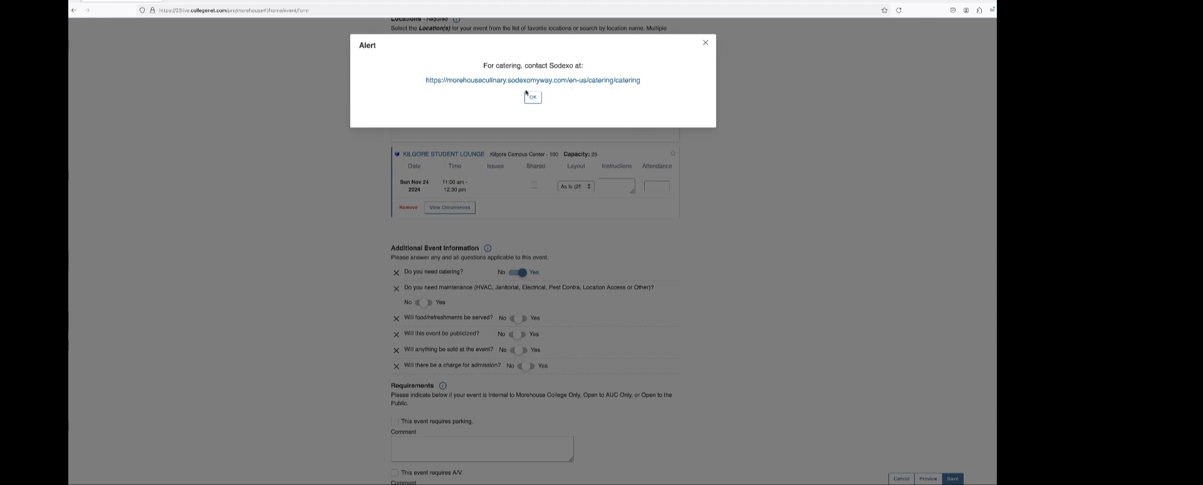
pyautogui.click(492, 79)
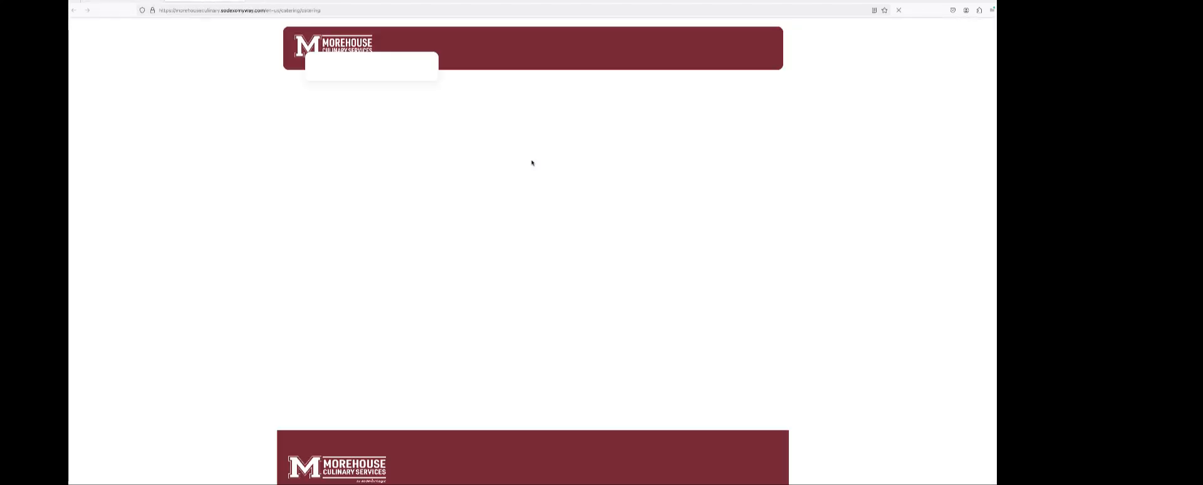
pyautogui.scroll(-3, 486, 195)
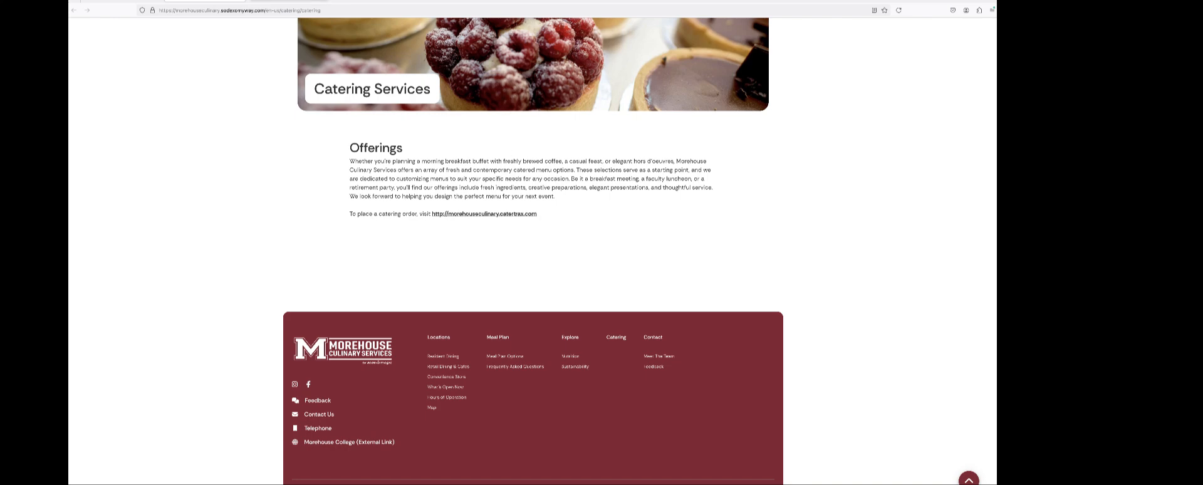
pyautogui.click(73, 10)
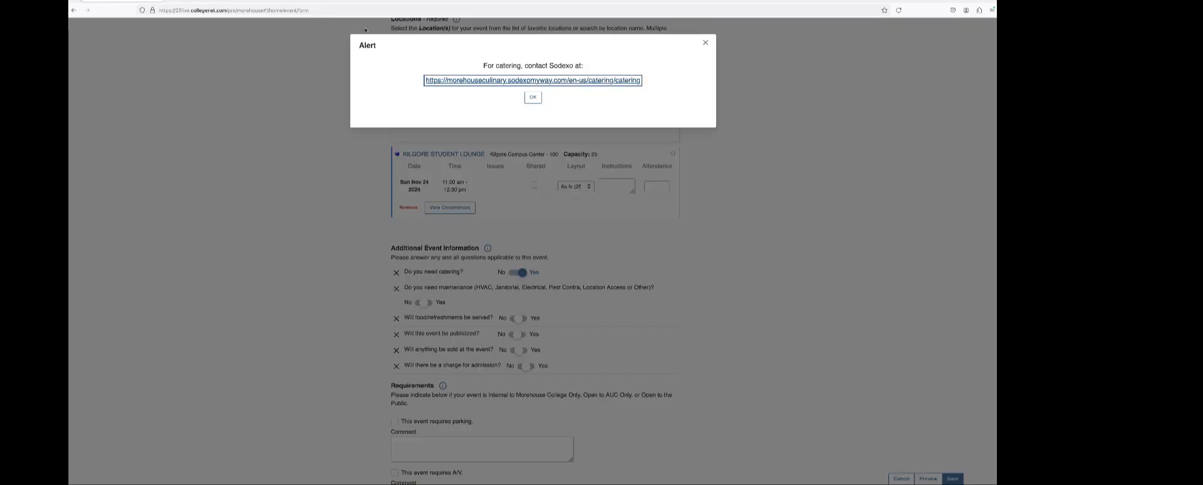
pyautogui.click(530, 97)
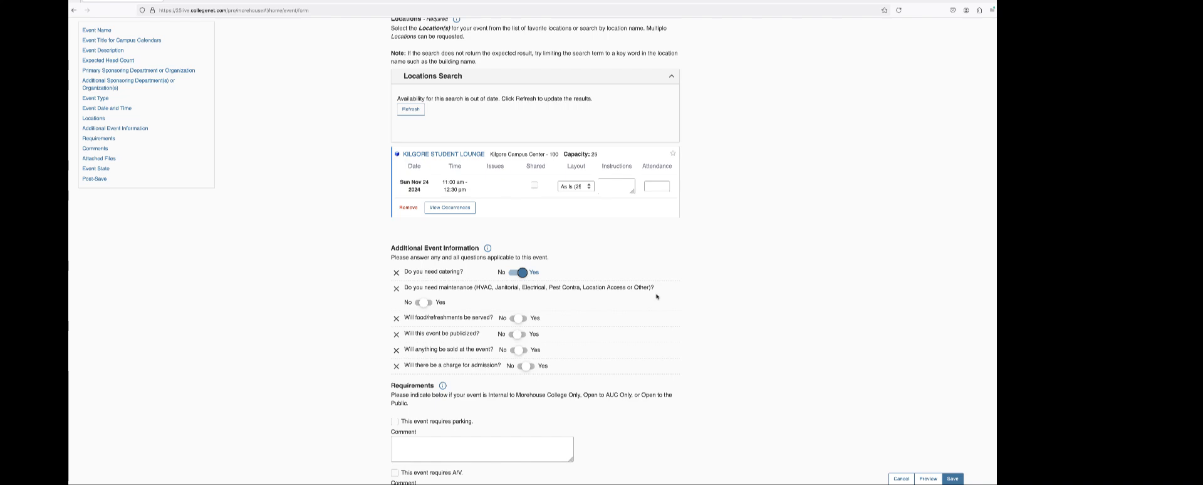
# Answer Yes to needing maintenance and view the request types in the linked Work Order Intake Form before returning.
pyautogui.click(425, 302)
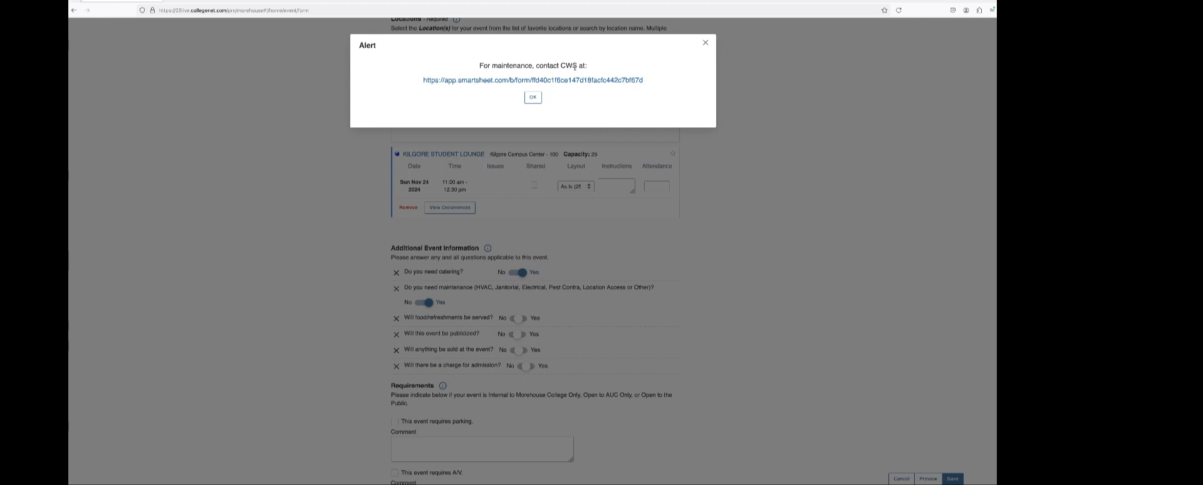
pyautogui.click(449, 83)
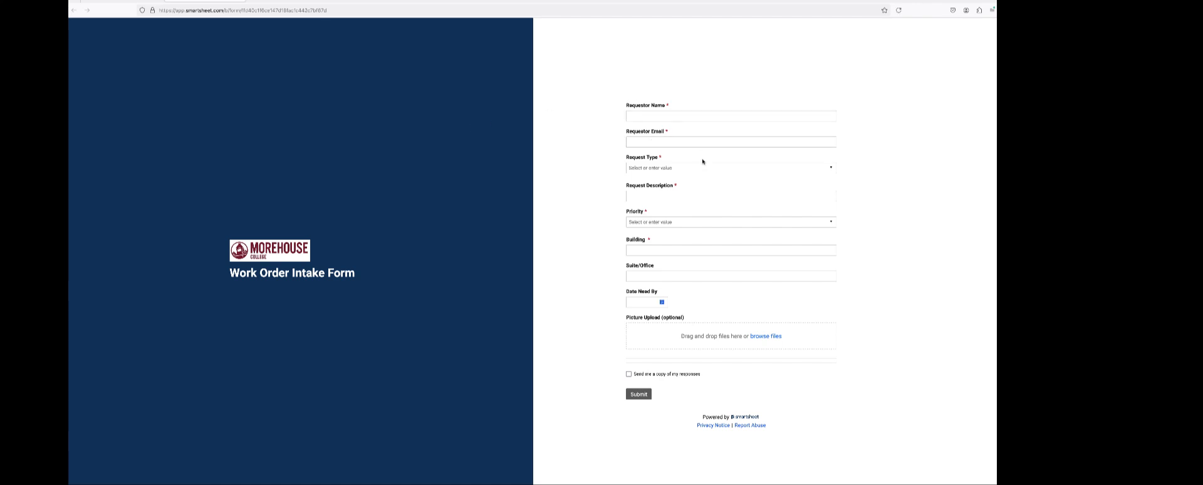
pyautogui.click(698, 168)
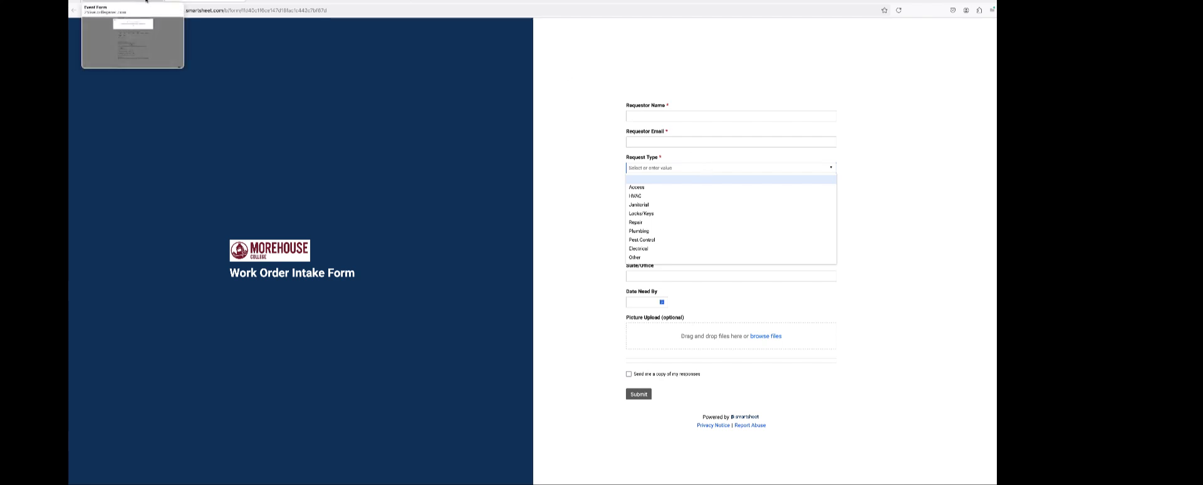
pyautogui.click(146, 1)
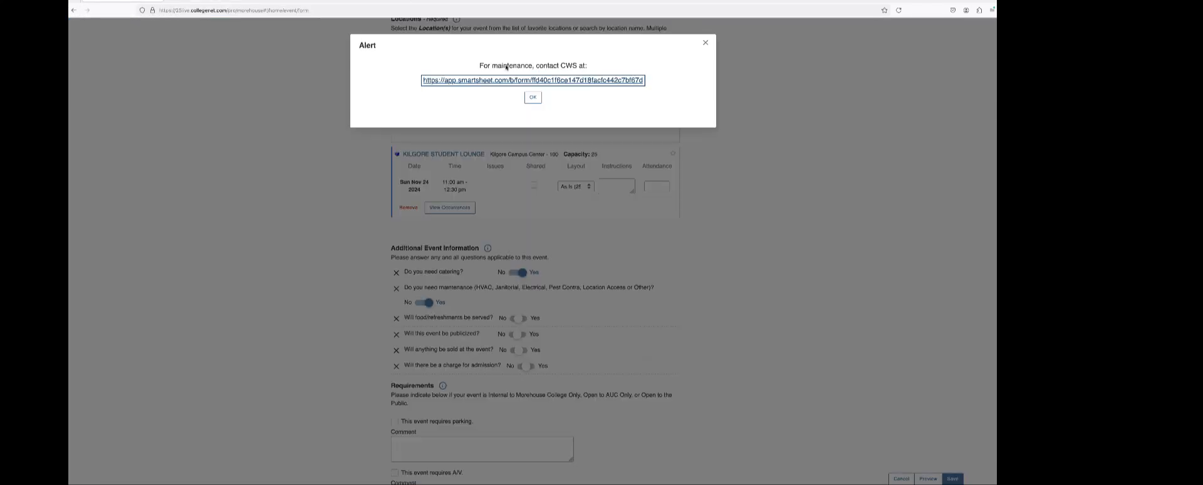
pyautogui.click(532, 98)
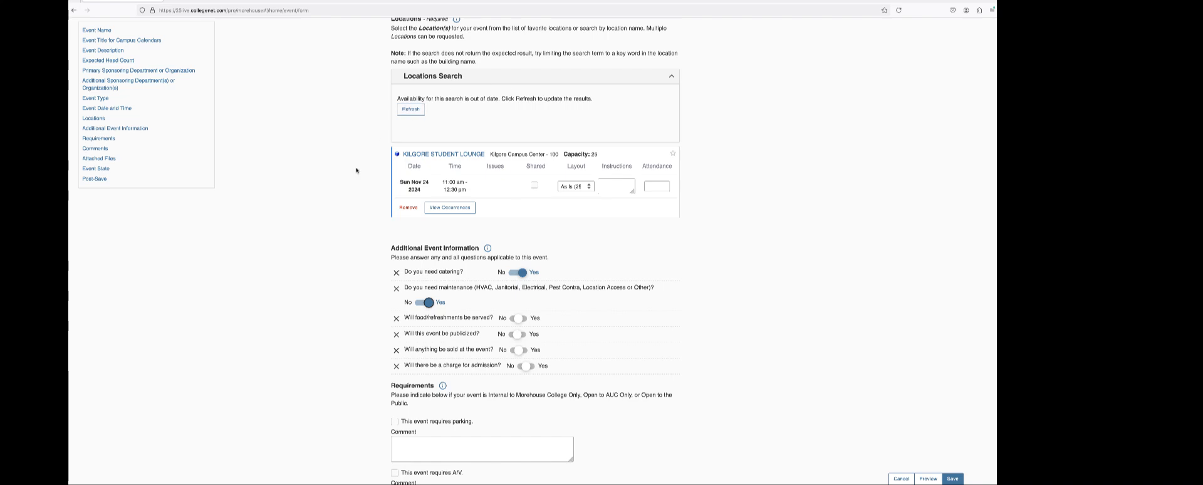
# Answer No to food or refreshments being served and Yes to the event being publicized.
pyautogui.scroll(-3, 319, 291)
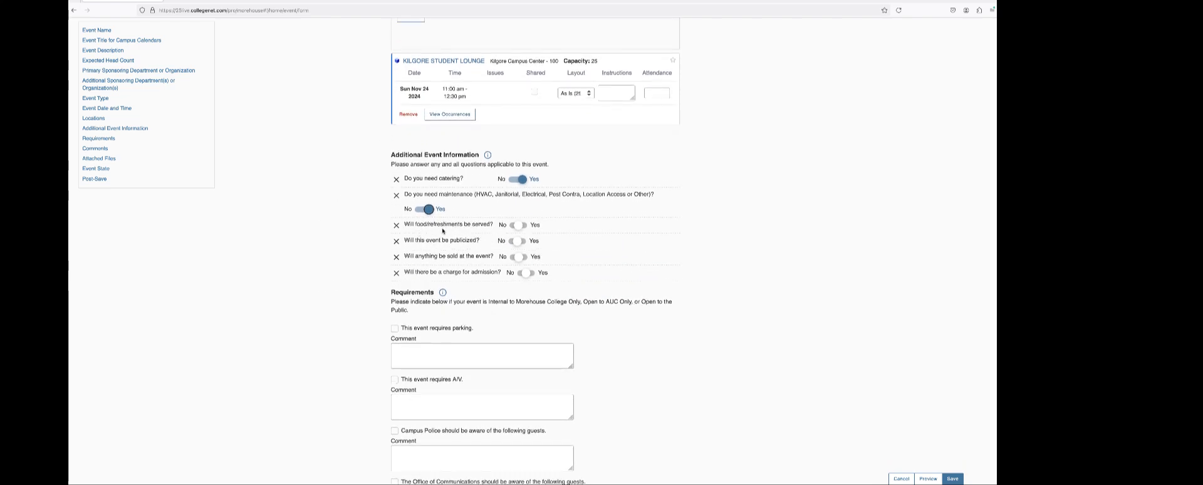
pyautogui.click(502, 226)
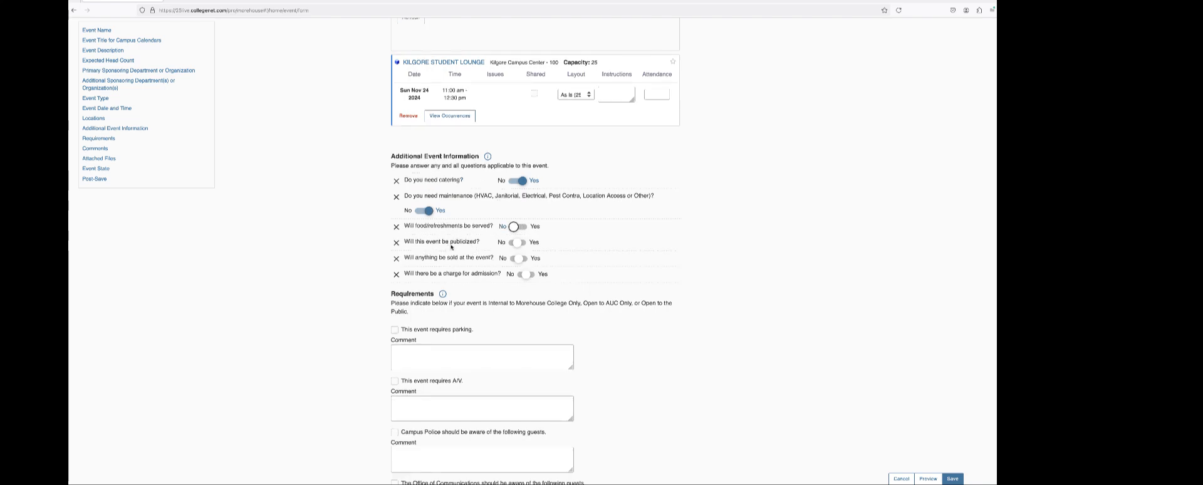
pyautogui.click(533, 242)
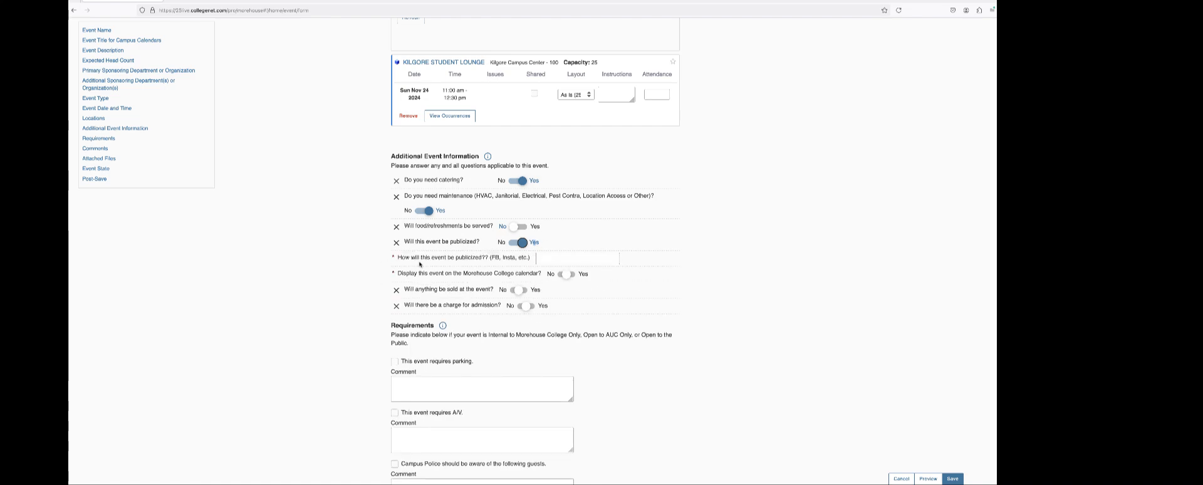
# Enter Facebook as the publicity method and answer No to displaying the event on the Morehouse College calendar and to selling anything.
pyautogui.click(560, 257)
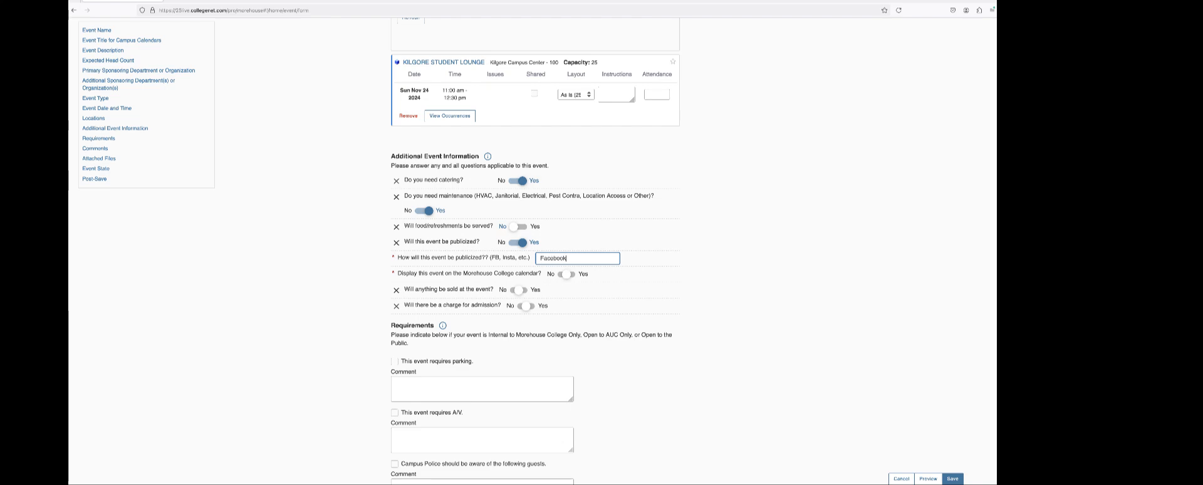
pyautogui.click(333, 282)
pyautogui.click(549, 276)
pyautogui.click(500, 292)
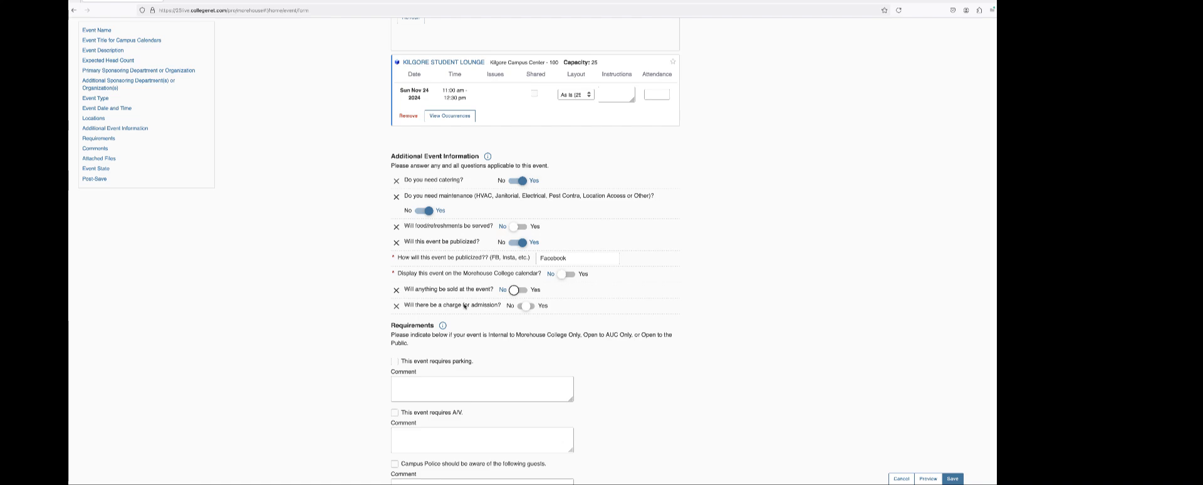
# Answer Yes to a charge for admission and set the admission fee amount to 5.00.
pyautogui.click(544, 308)
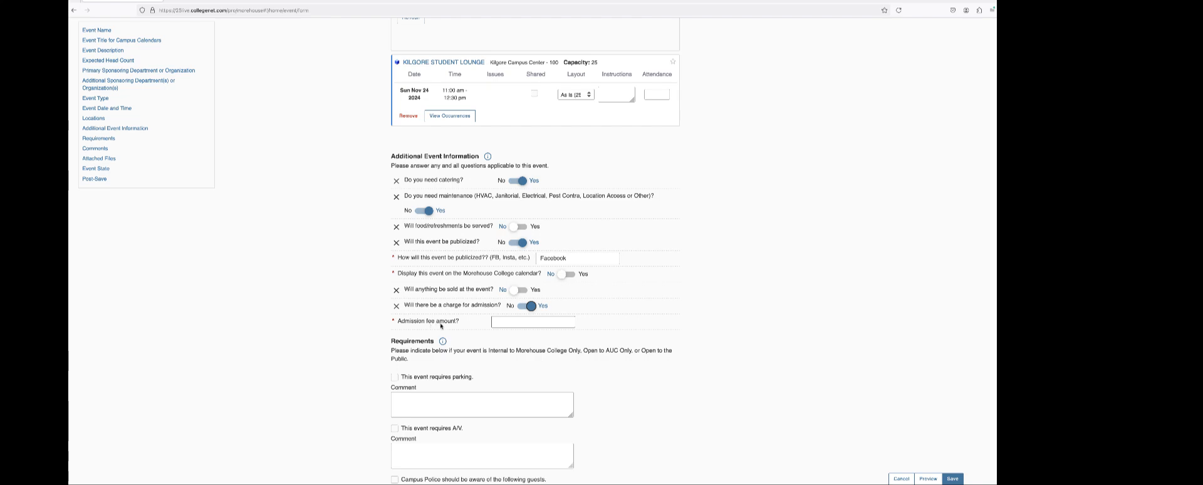
pyautogui.click(502, 322)
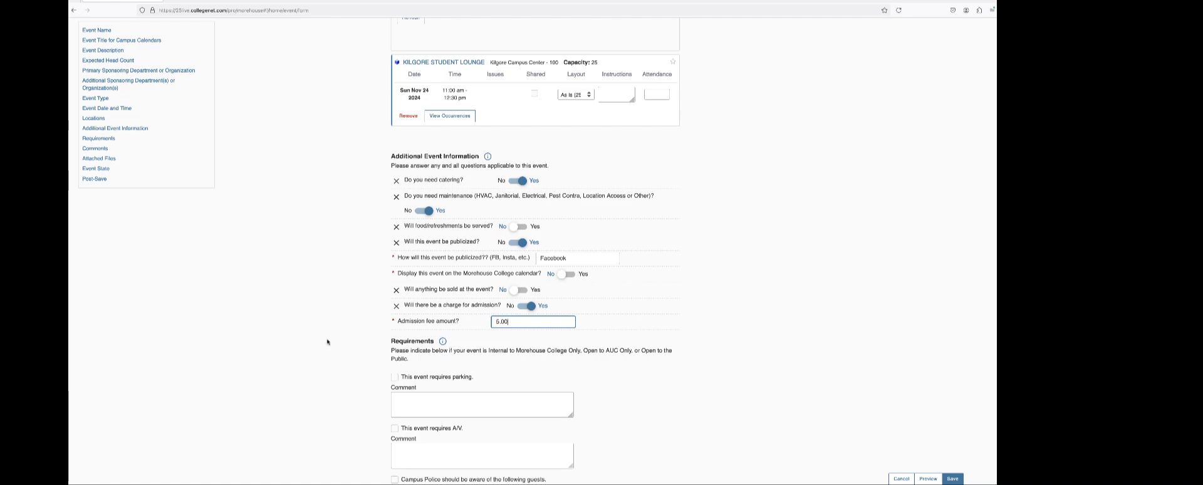
pyautogui.click(327, 341)
# Mark the event as requiring parking and add the comment "We need parking near the football stadium.".
pyautogui.scroll(-1, 328, 341)
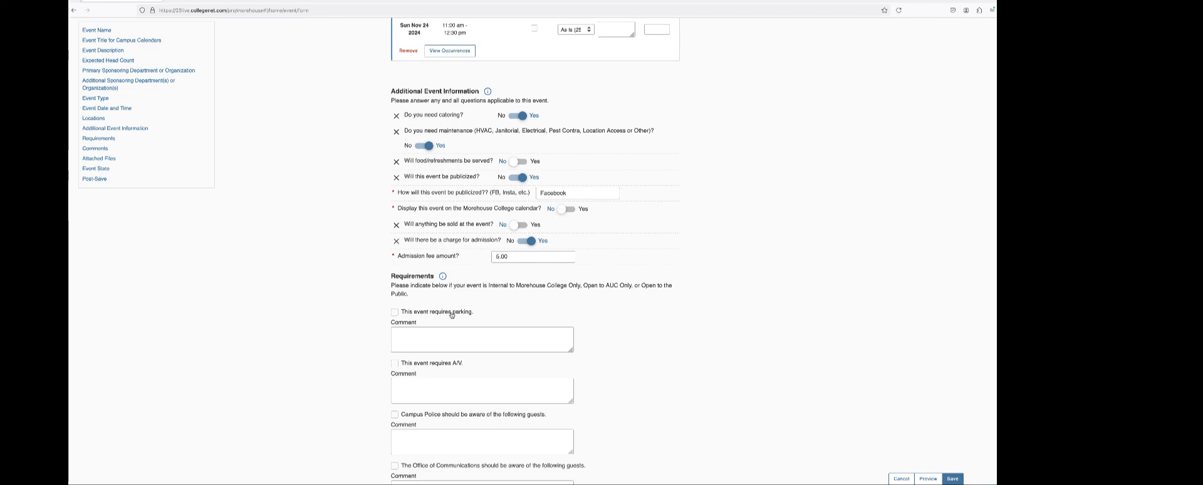
pyautogui.click(396, 313)
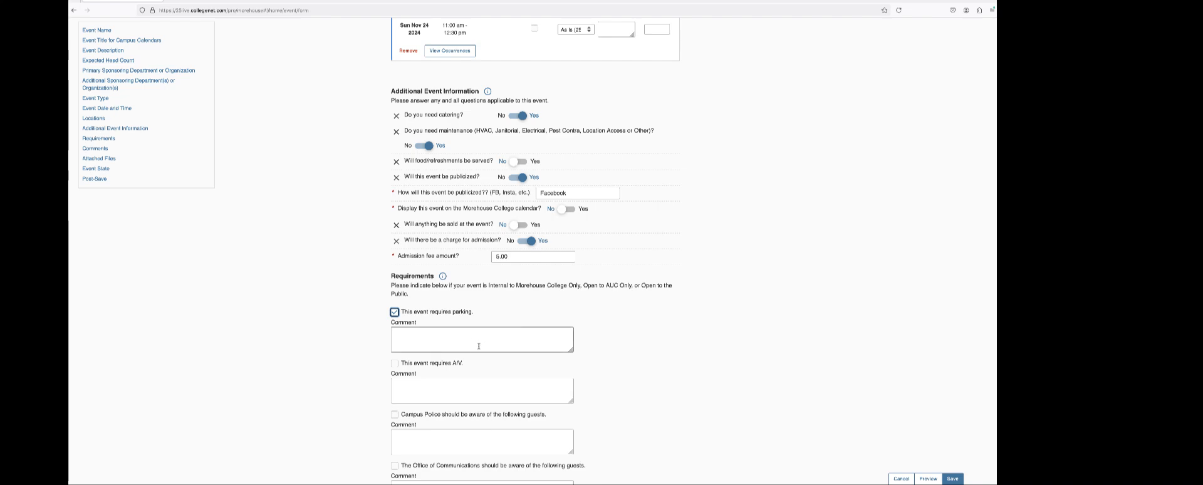
pyautogui.click(458, 333)
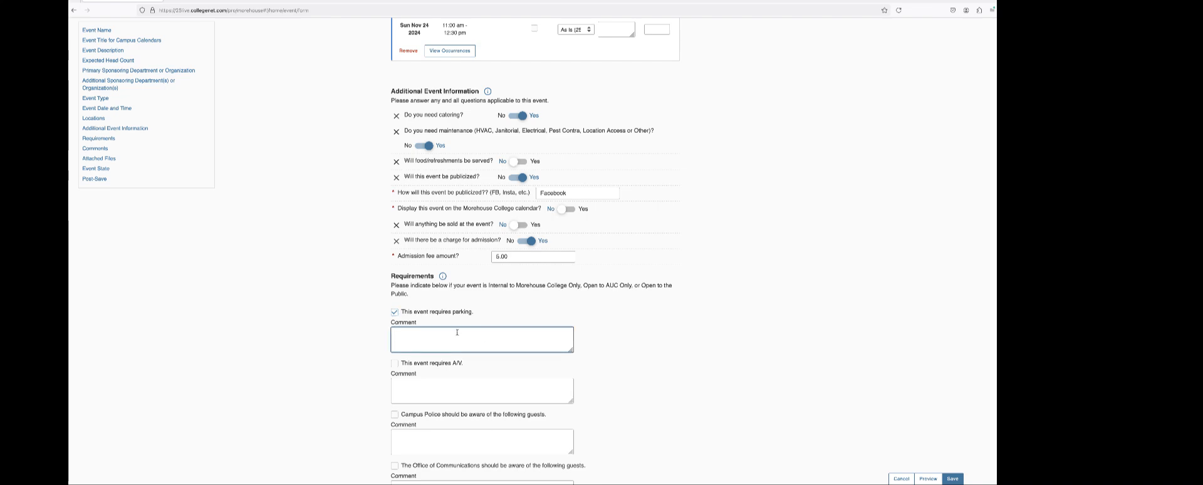
pyautogui.write('We need m')
pyautogui.press('BackSpace')
pyautogui.write('parking near the football stadium.')
# Look through the answered questions, the remaining requirements, and the comments, attached files, event state and after-saving sections of the form.
pyautogui.scroll(2, 309, 345)
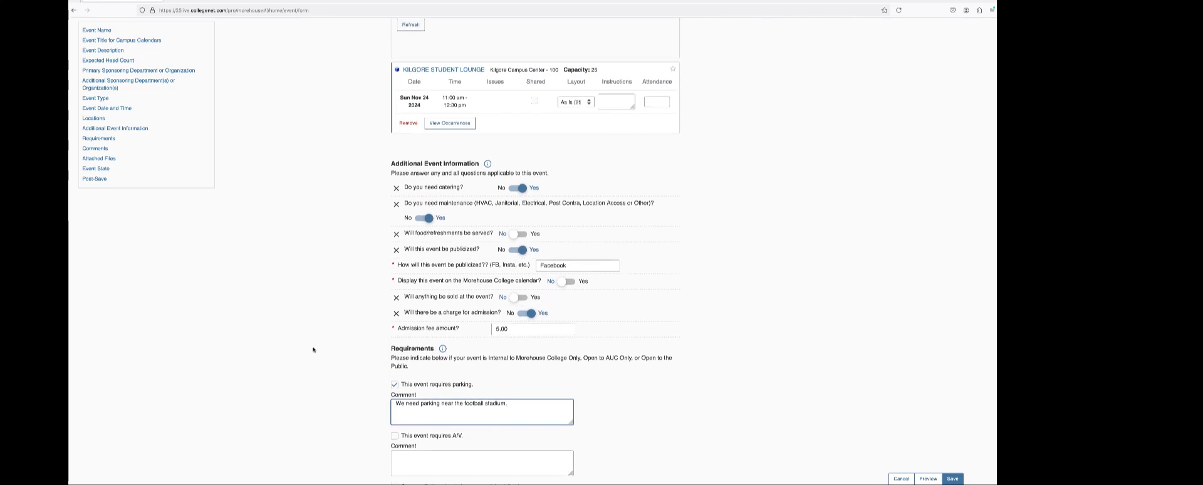
pyautogui.scroll(-3, 310, 347)
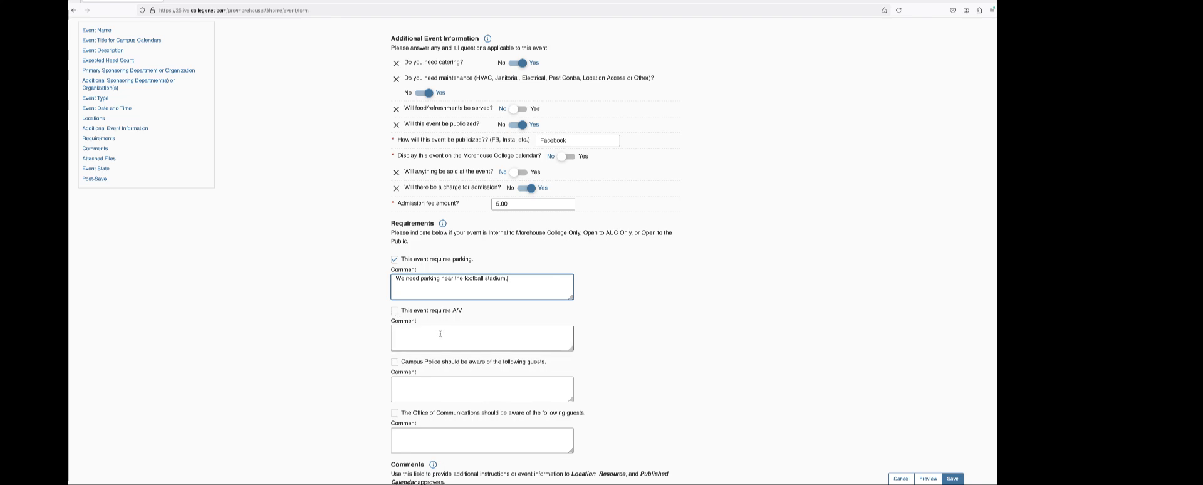
pyautogui.scroll(-1, 442, 394)
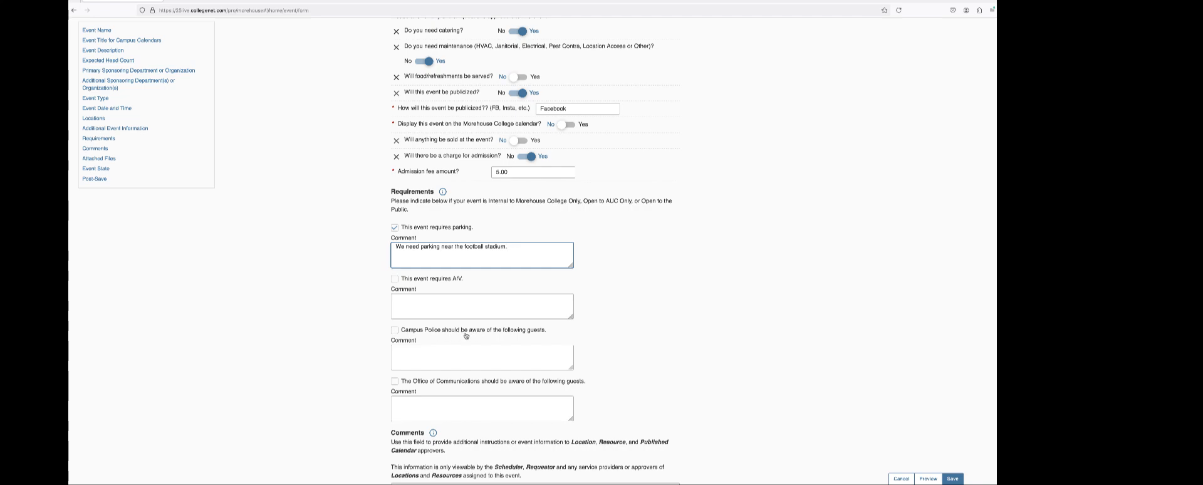
pyautogui.scroll(-2, 466, 336)
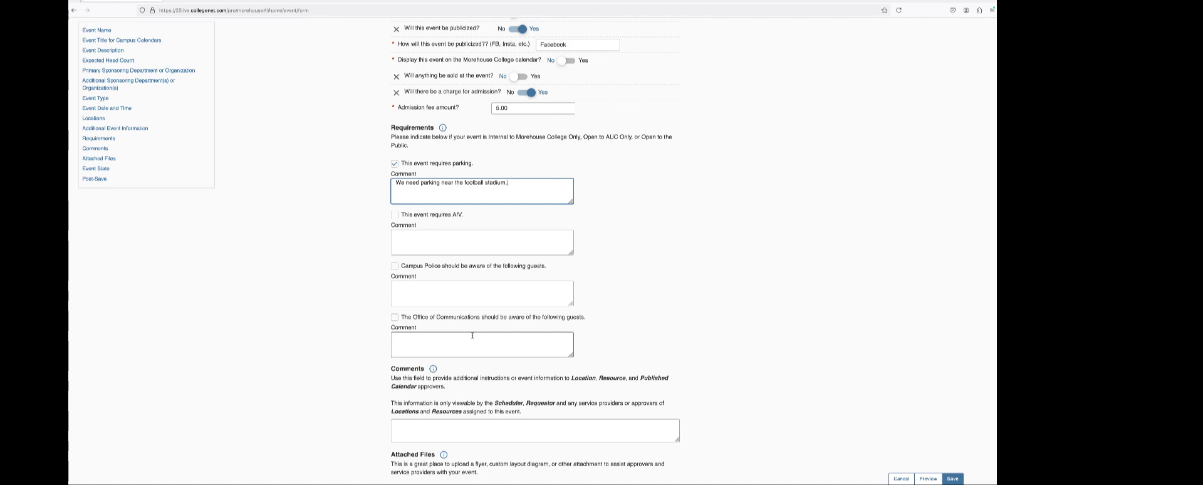
pyautogui.scroll(-3, 356, 350)
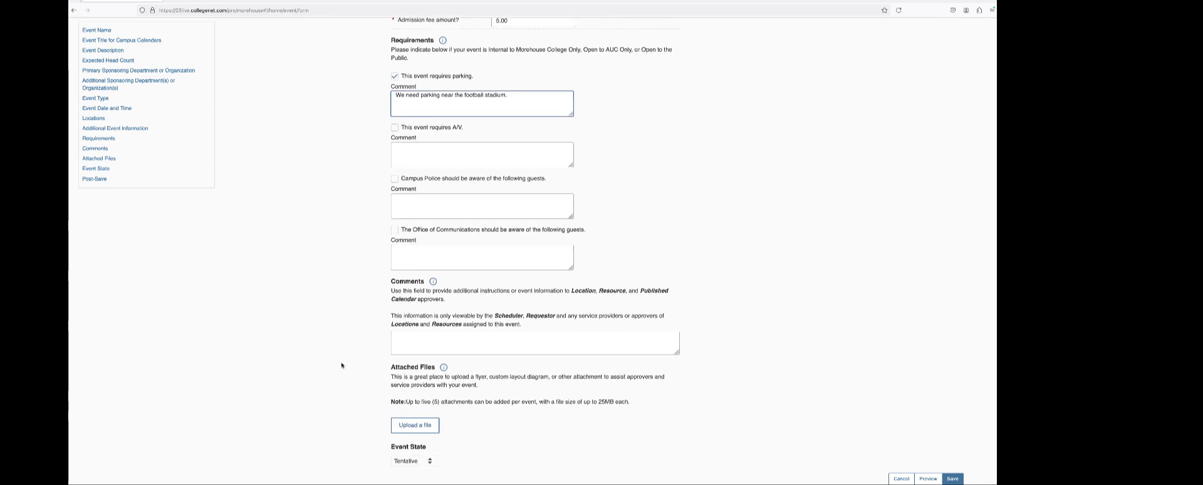
pyautogui.scroll(1, 413, 271)
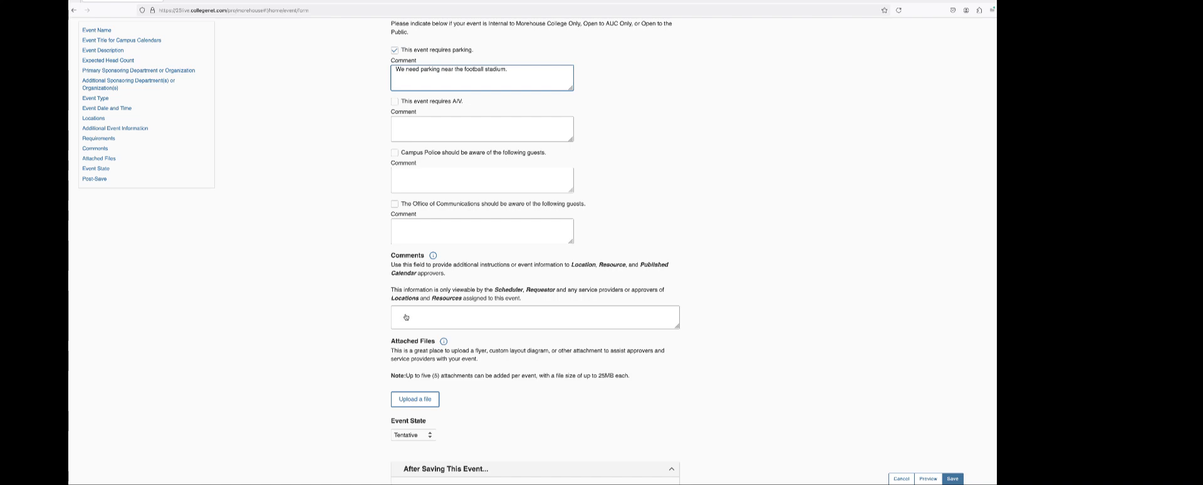
pyautogui.scroll(-3, 335, 322)
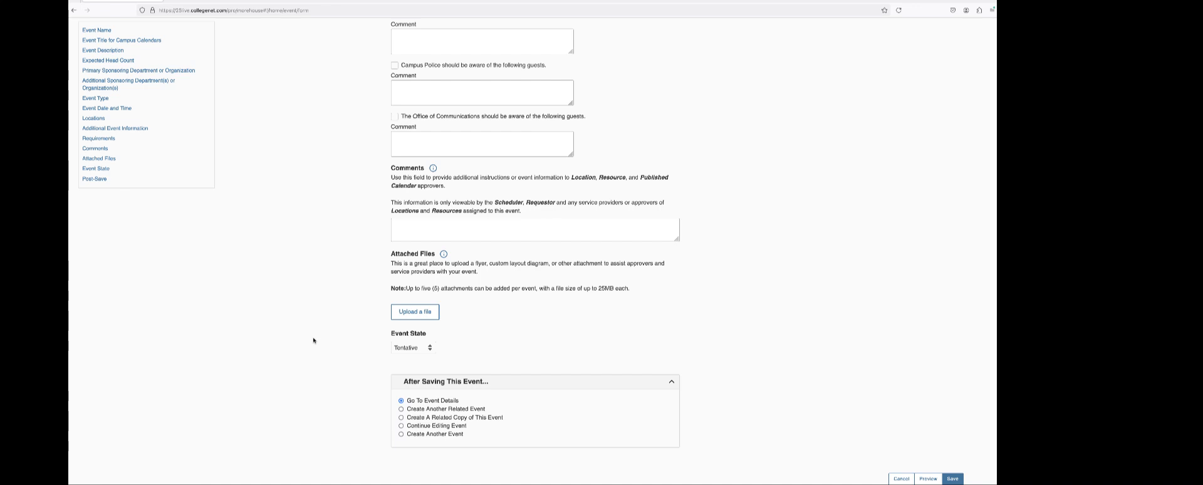
# Check the event state options, keep the state at Tentative, and save the event request.
pyautogui.click(406, 349)
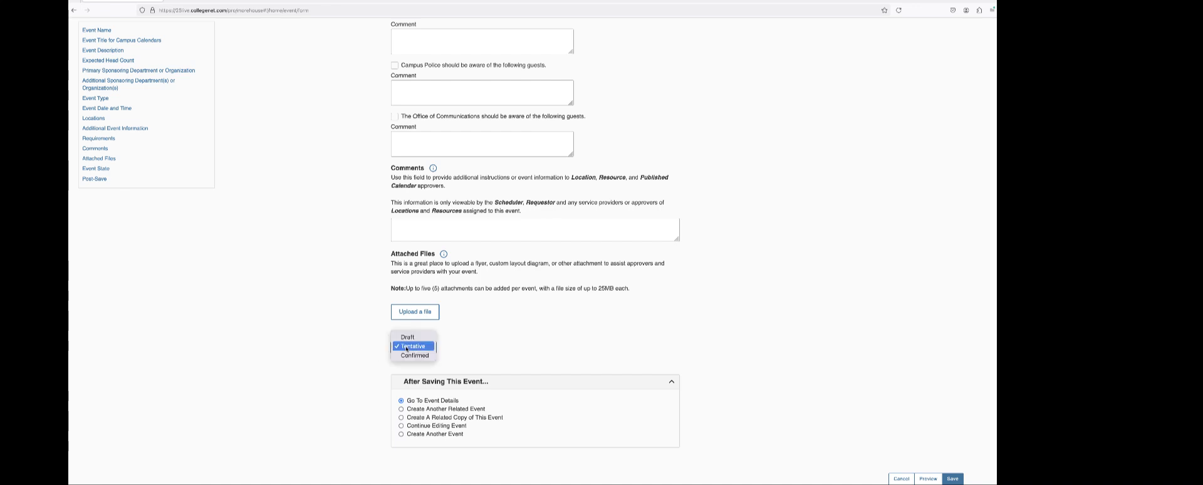
pyautogui.click(342, 344)
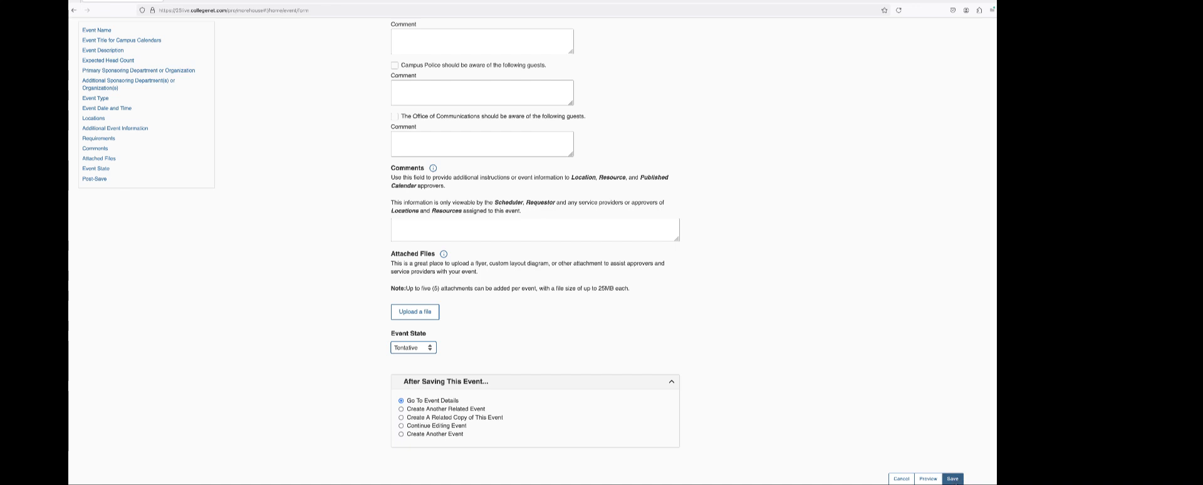
pyautogui.click(952, 478)
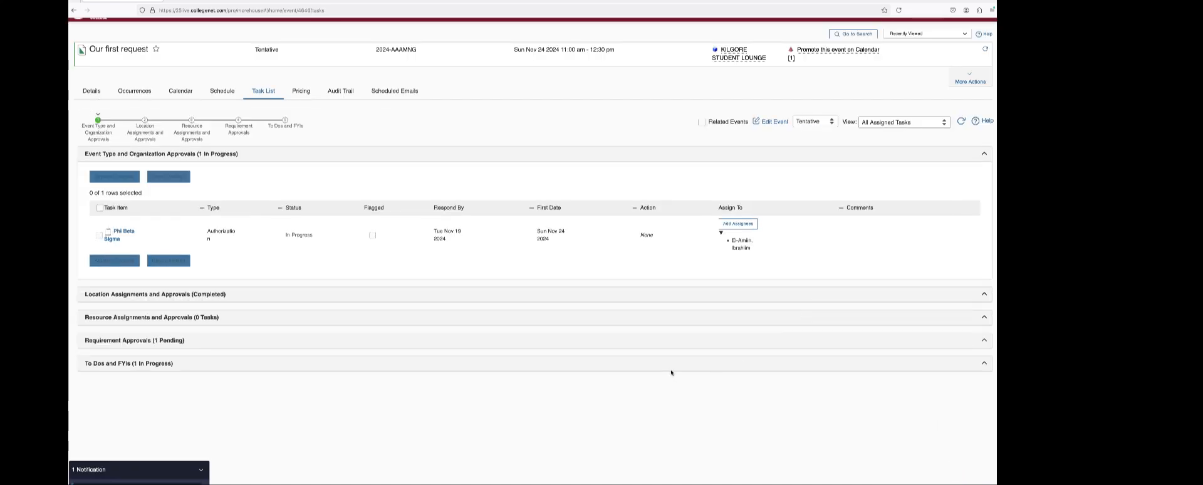
# View the saved event's details and examine its general information, custom attributes and event info.
pyautogui.scroll(1, 671, 373)
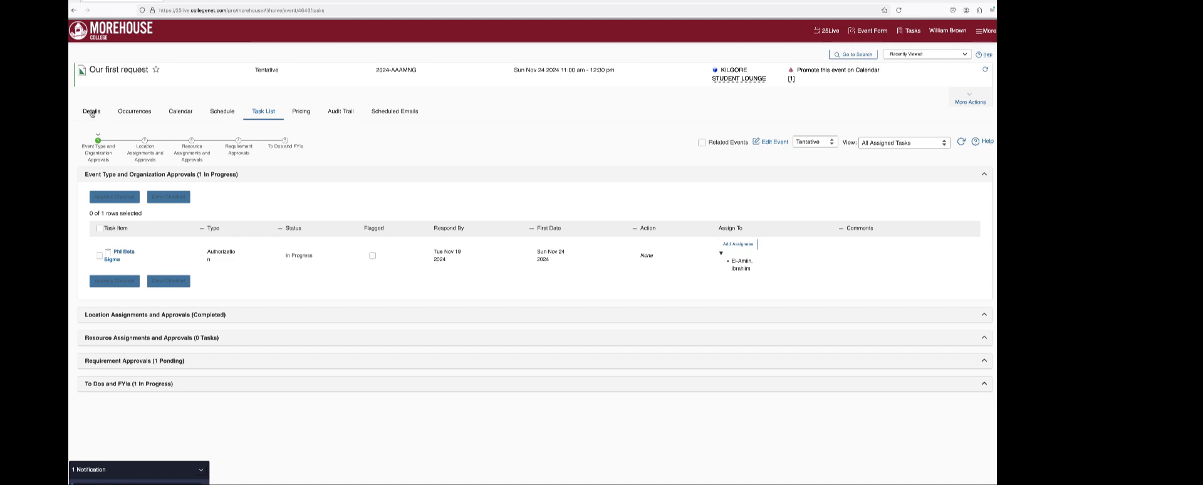
pyautogui.click(92, 113)
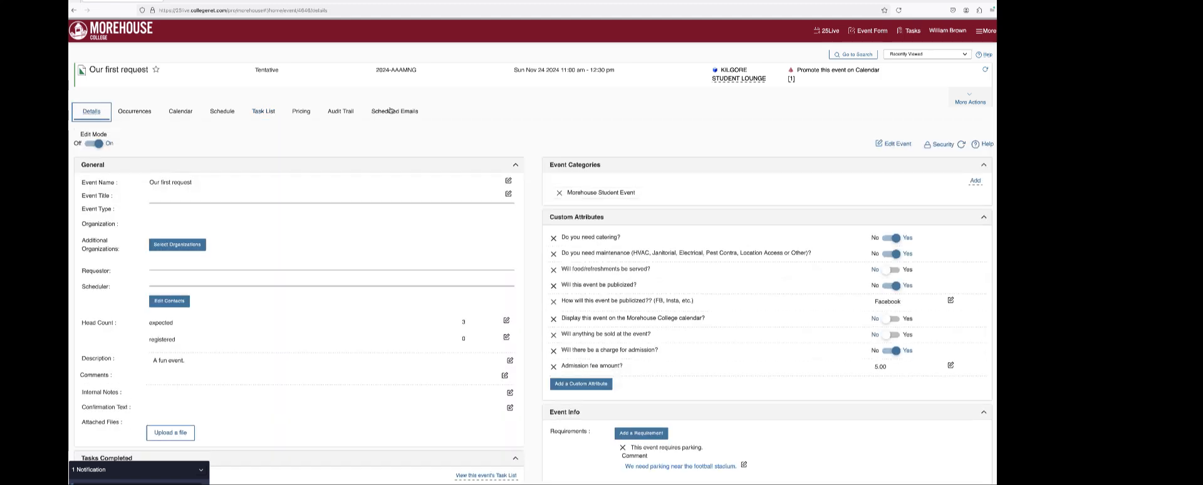
pyautogui.scroll(-1, 498, 121)
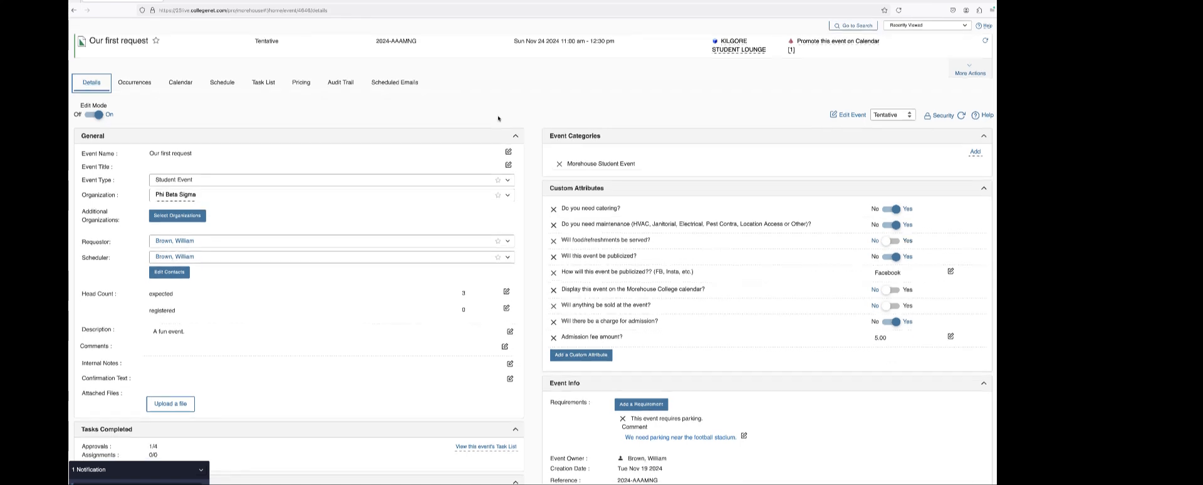
pyautogui.scroll(-1, 498, 120)
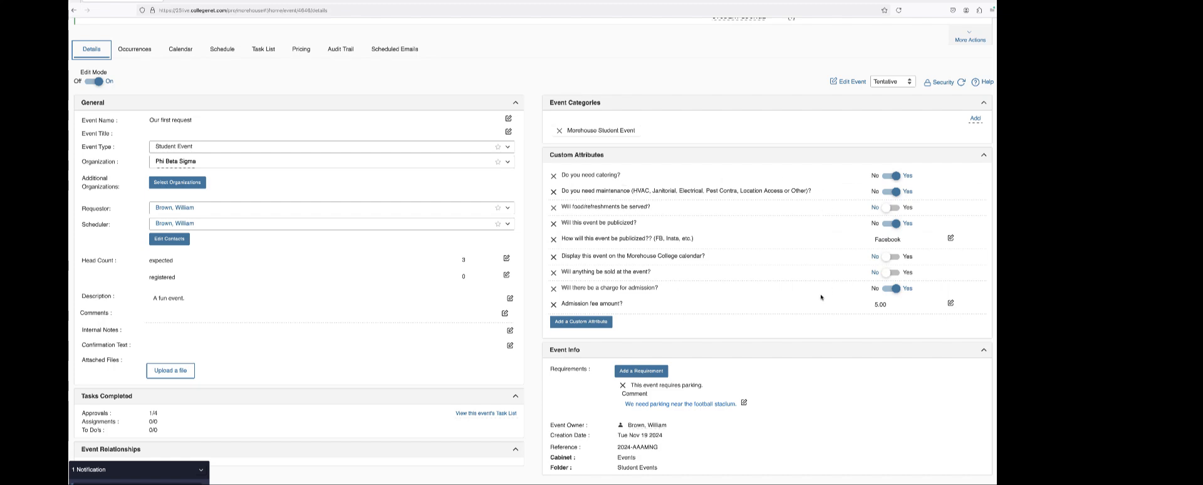
pyautogui.scroll(-1, 788, 389)
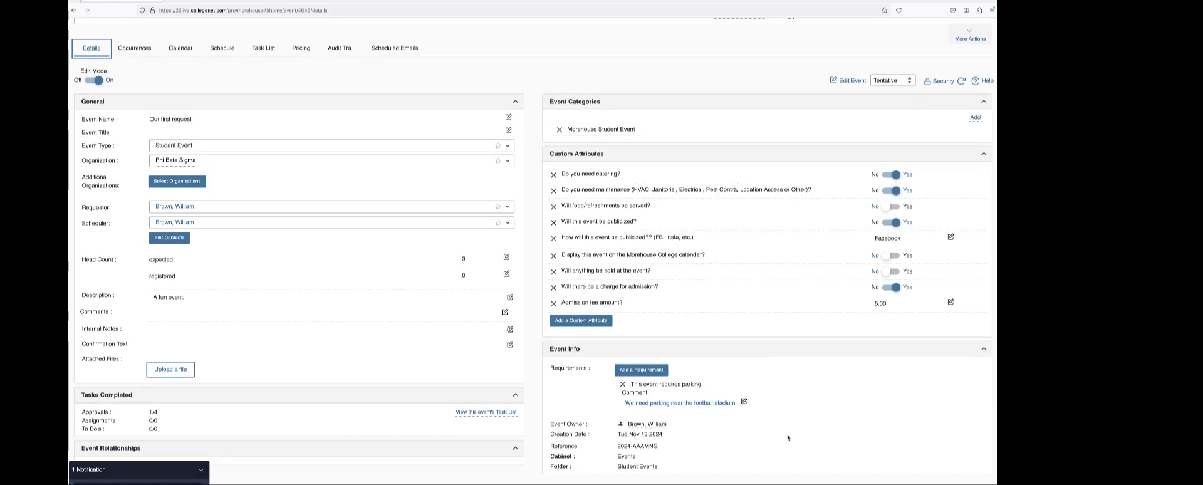
pyautogui.scroll(1, 786, 420)
# Collapse the notification and highlight the event's reference number in the event info.
pyautogui.click(200, 470)
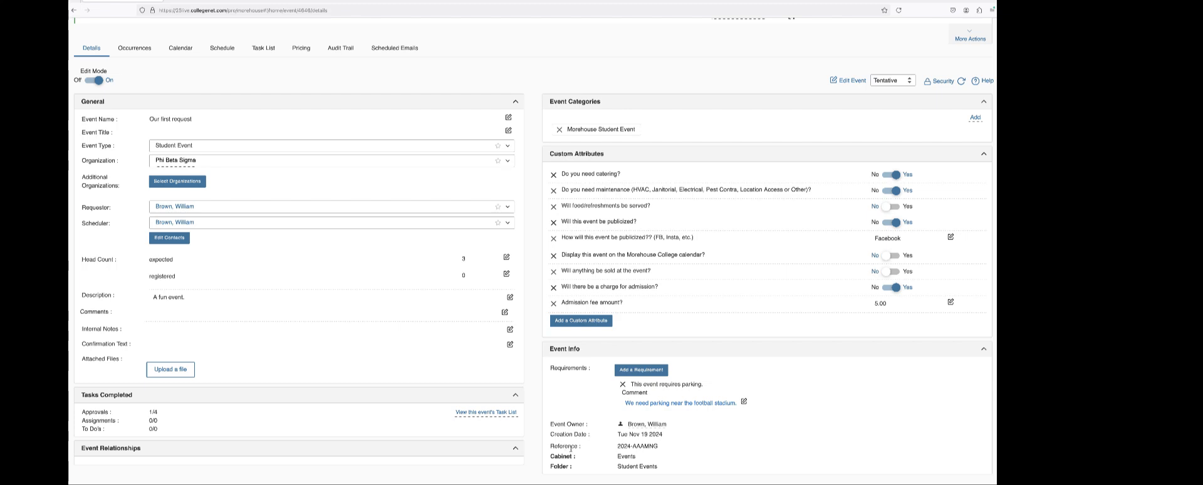
pyautogui.moveTo(617, 446); pyautogui.dragTo(659, 446)
pyautogui.click(729, 448)
pyautogui.moveTo(182, 161)
pyautogui.scroll(2, 140, 55)
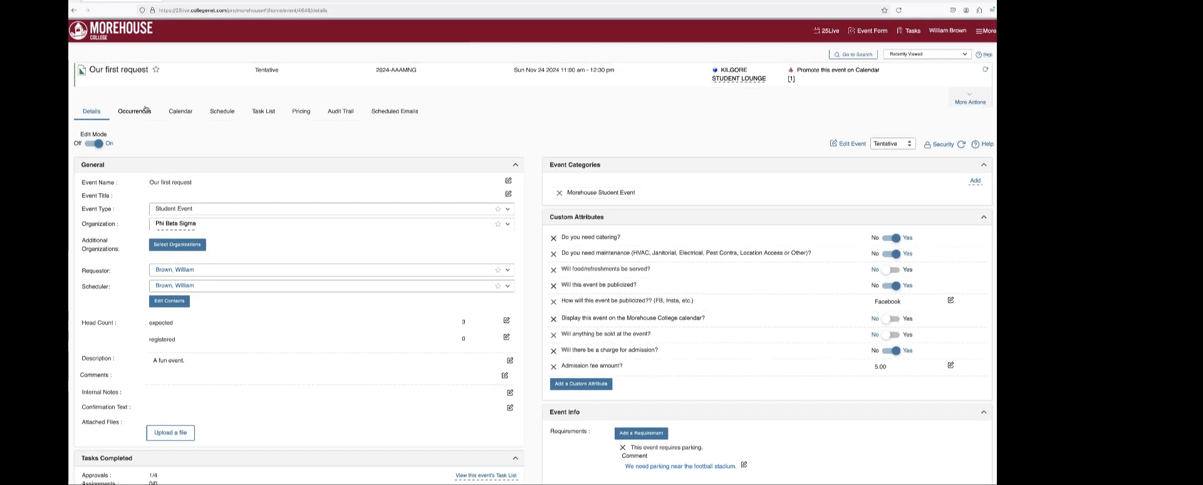
# View the event's occurrences and its task list.
pyautogui.click(143, 114)
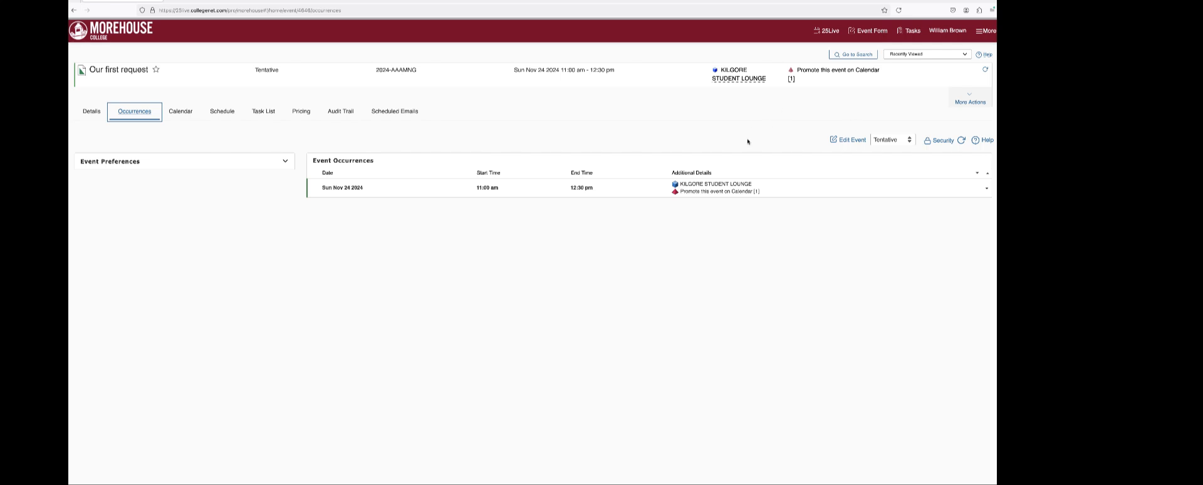
pyautogui.click(264, 112)
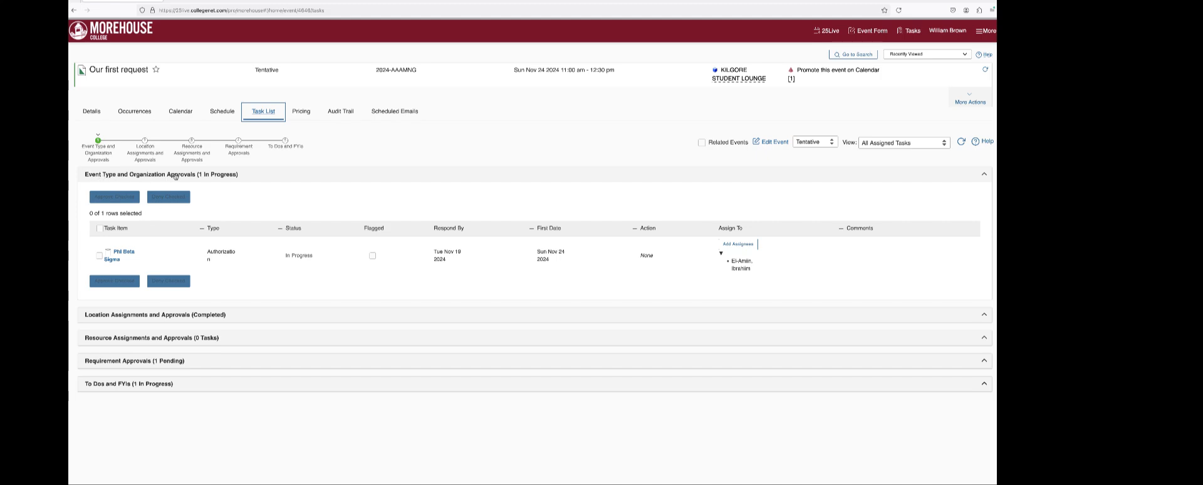
# Expand the task list's location, resource, requirement and to-do sections to examine their statuses and assignees, and return to the event details.
pyautogui.click(137, 314)
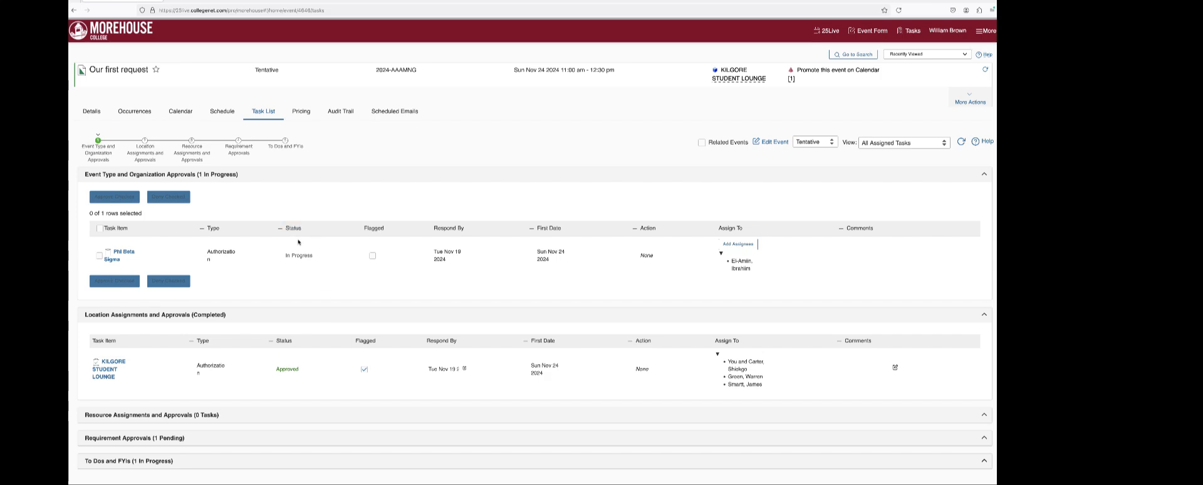
pyautogui.scroll(-1, 299, 249)
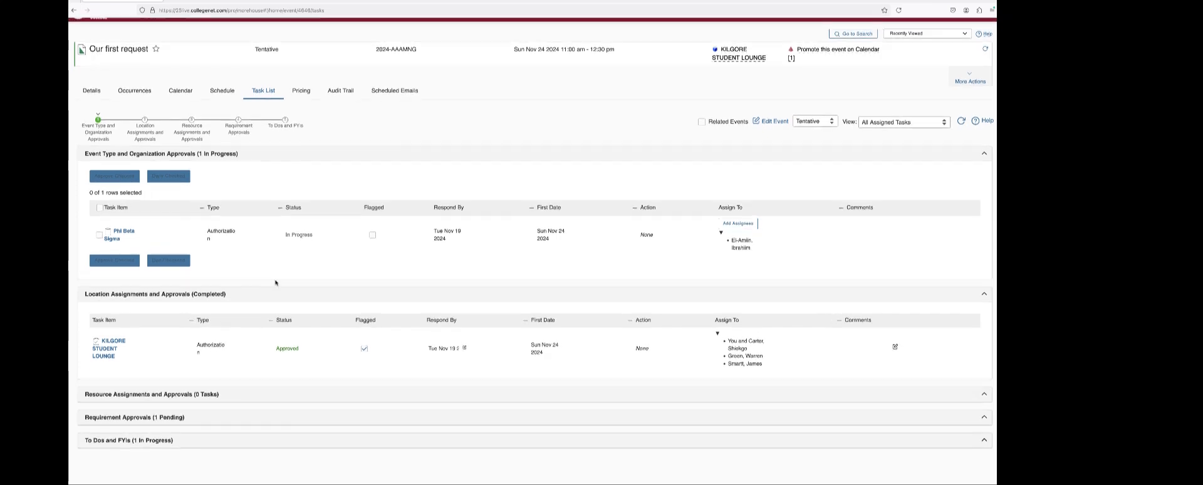
pyautogui.click(129, 394)
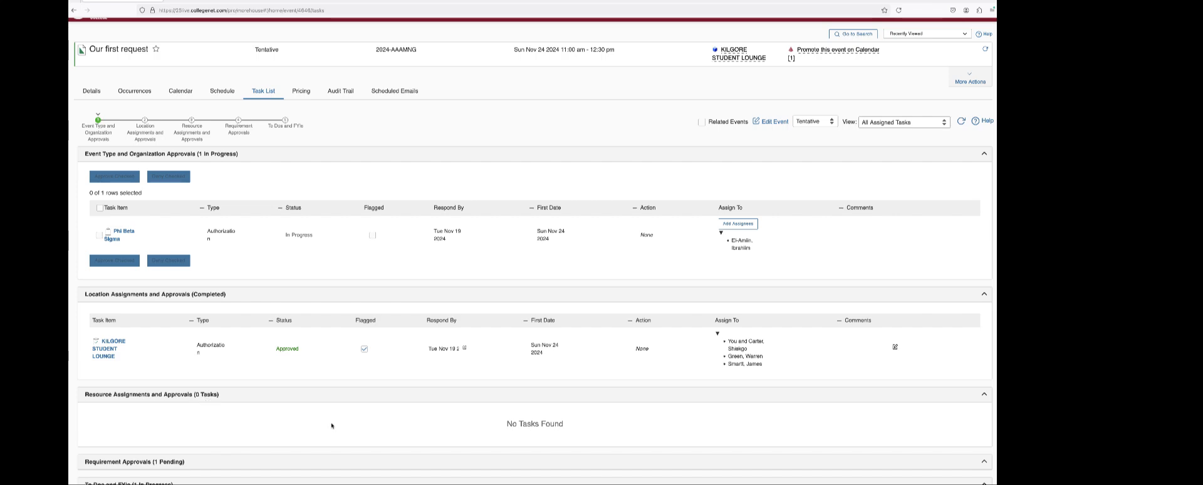
pyautogui.scroll(-1, 332, 420)
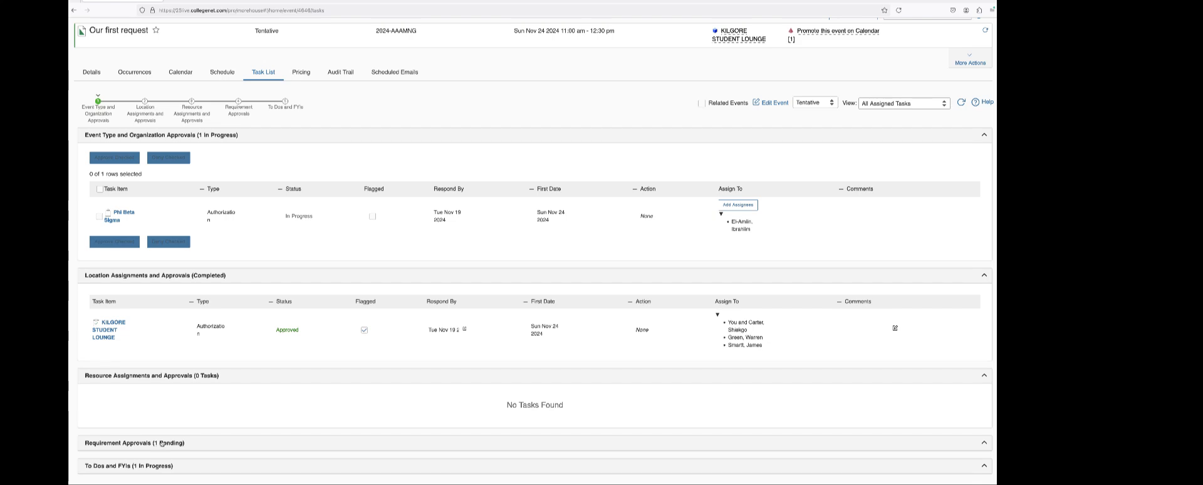
pyautogui.click(164, 443)
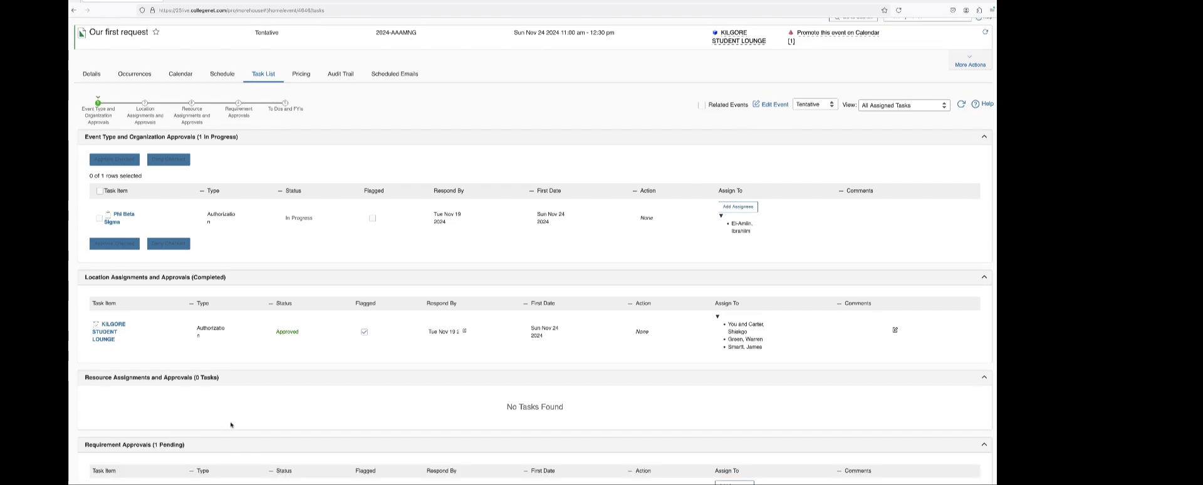
pyautogui.scroll(-2, 230, 425)
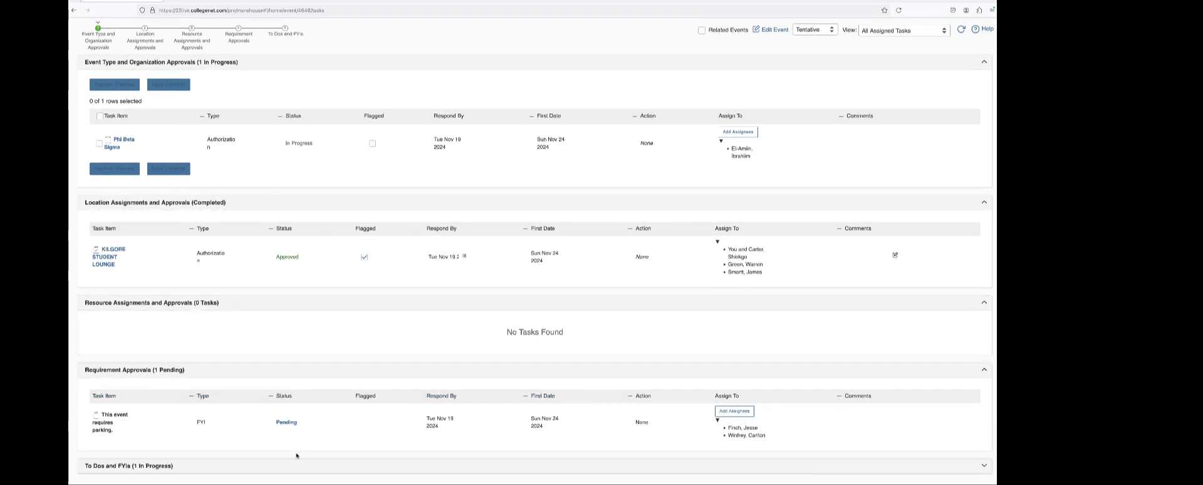
pyautogui.click(224, 469)
pyautogui.scroll(-1, 237, 462)
pyautogui.scroll(-2, 237, 462)
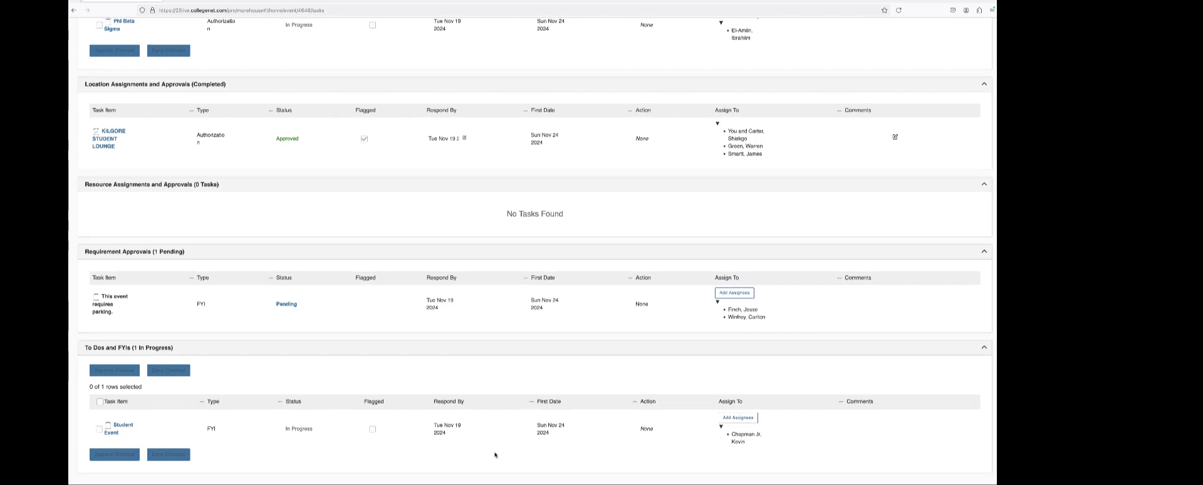
pyautogui.scroll(5, 497, 461)
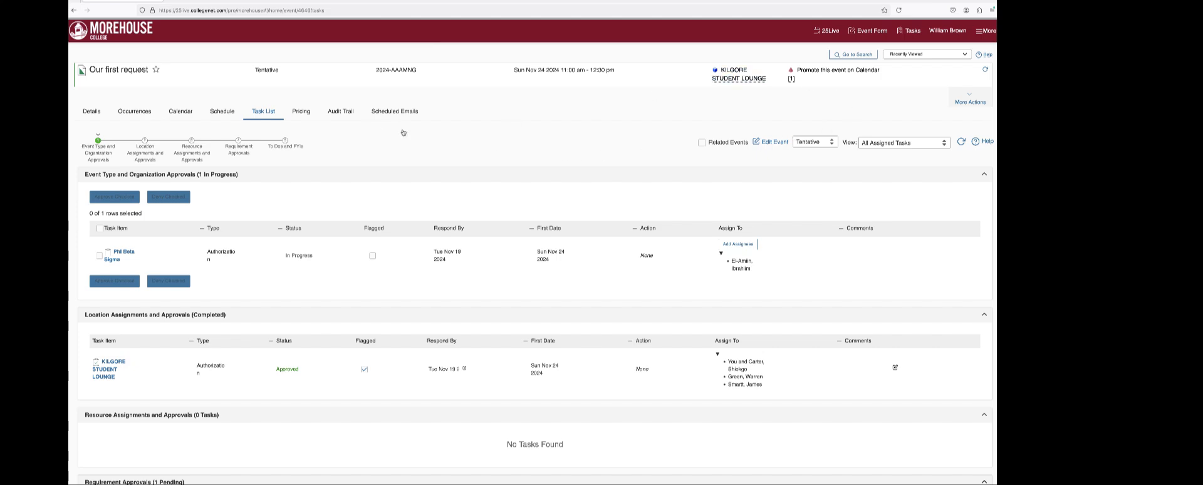
pyautogui.click(93, 111)
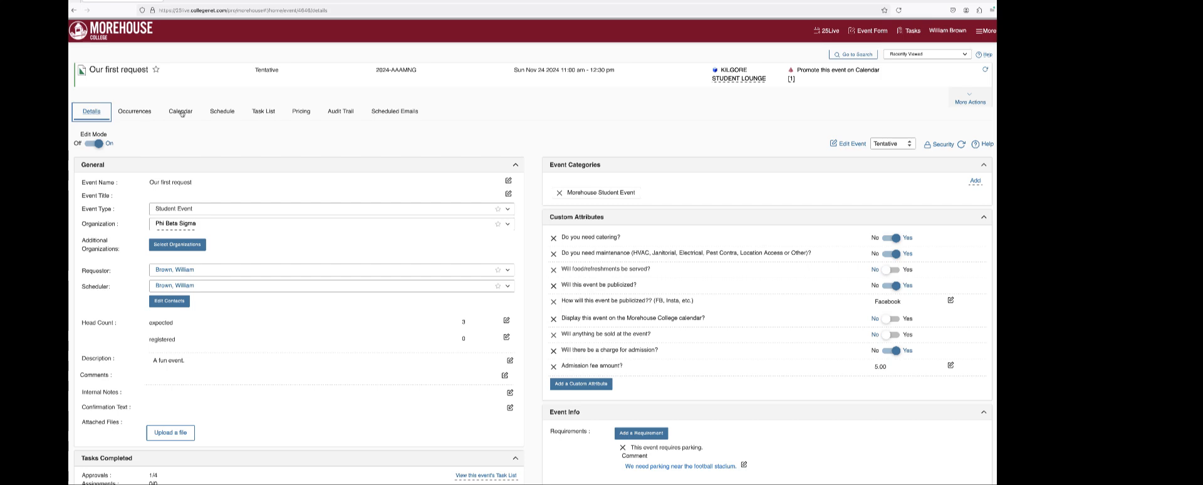
# Highlight the reference number in the saved event's info section.
pyautogui.scroll(-2, 699, 446)
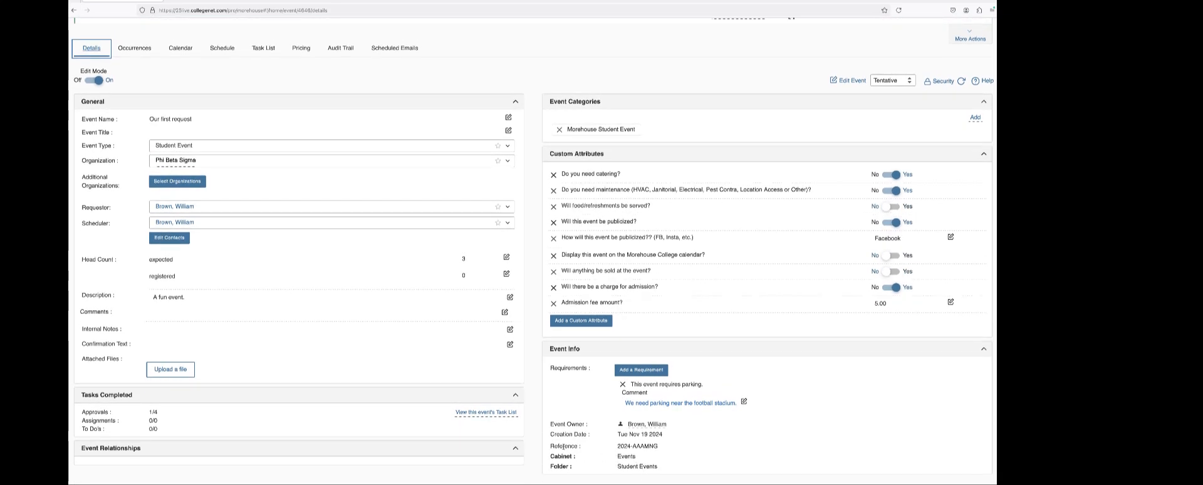
pyautogui.moveTo(616, 446); pyautogui.dragTo(659, 444)
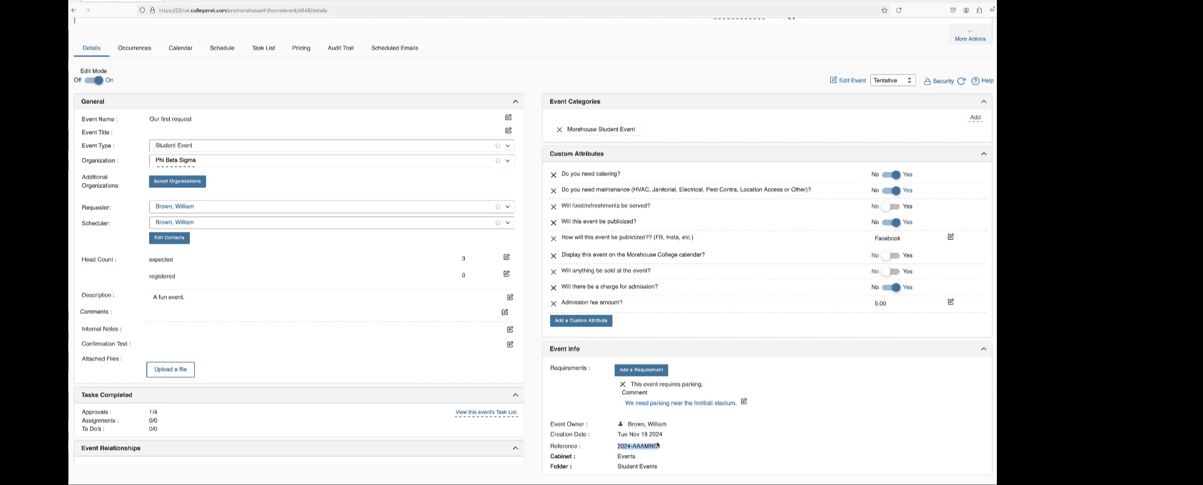
pyautogui.scroll(2, 687, 97)
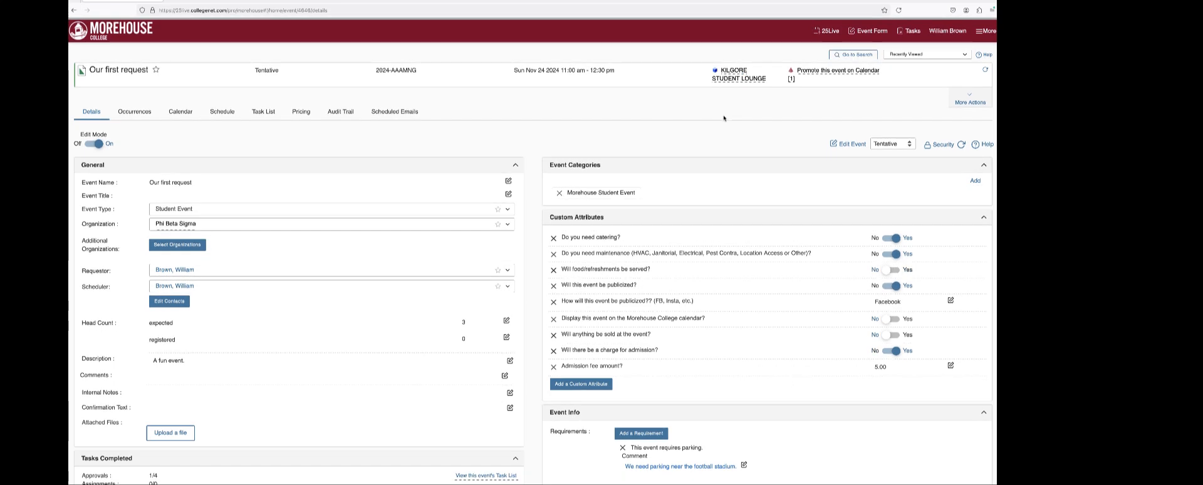
# Return to the home dashboard, list the upcoming events with yourself as requestor, and sort them by reference with the newest first.
pyautogui.click(828, 32)
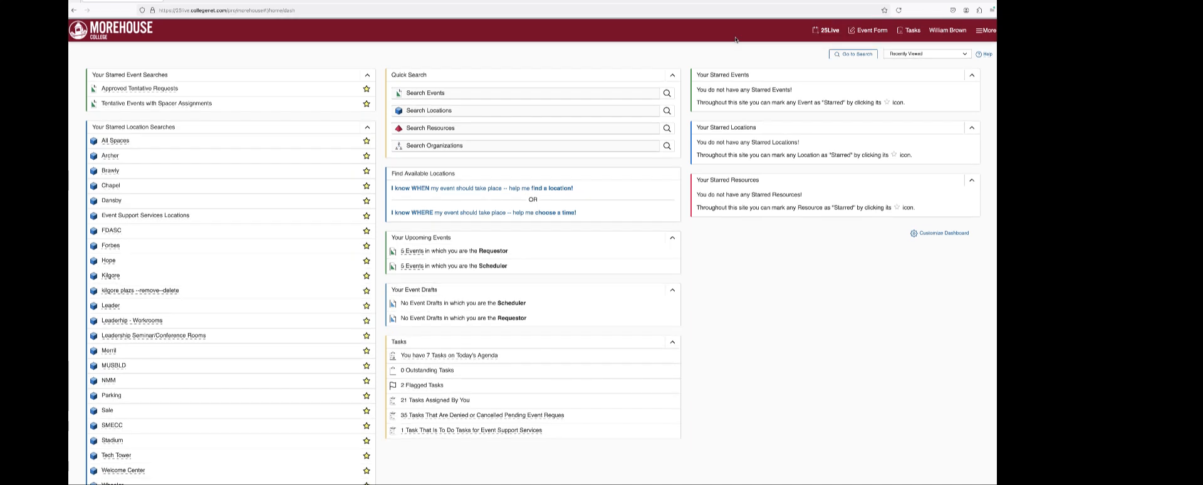
pyautogui.click(402, 240)
pyautogui.click(412, 251)
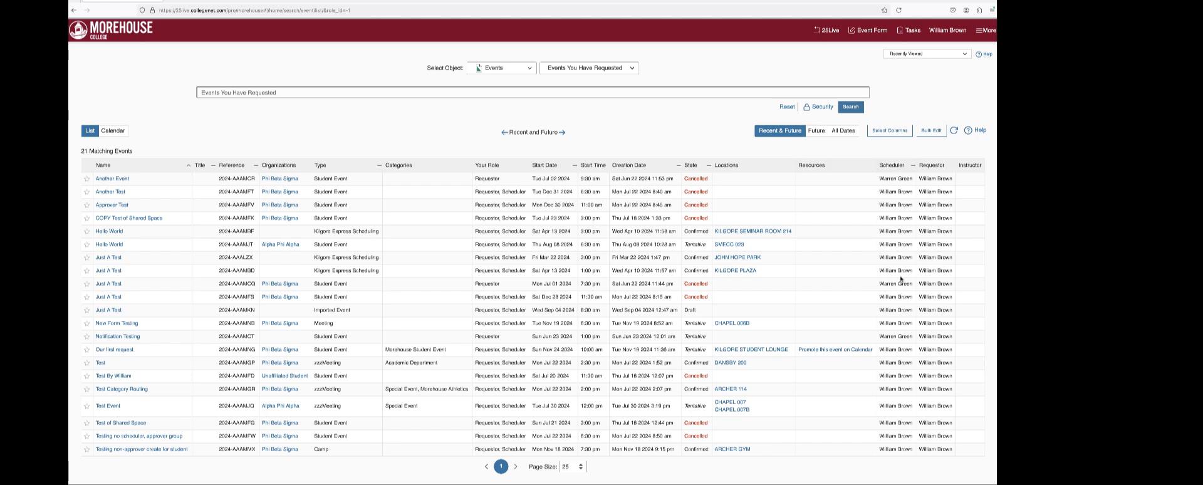
pyautogui.click(237, 165)
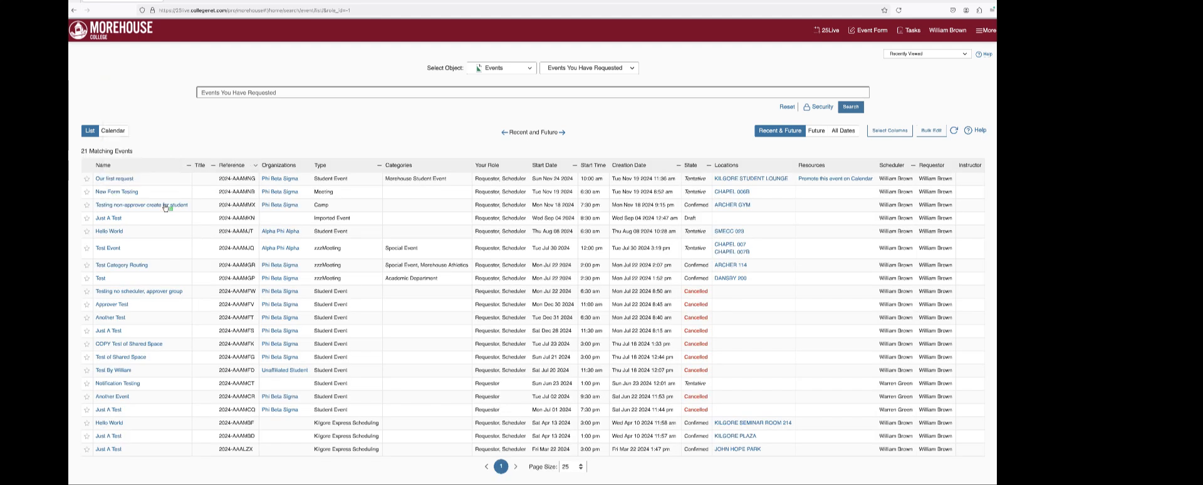
pyautogui.moveTo(114, 181)
# Go back to the home dashboard and find the event by searching events for its reference, 2024-AAAMNG.
pyautogui.click(829, 30)
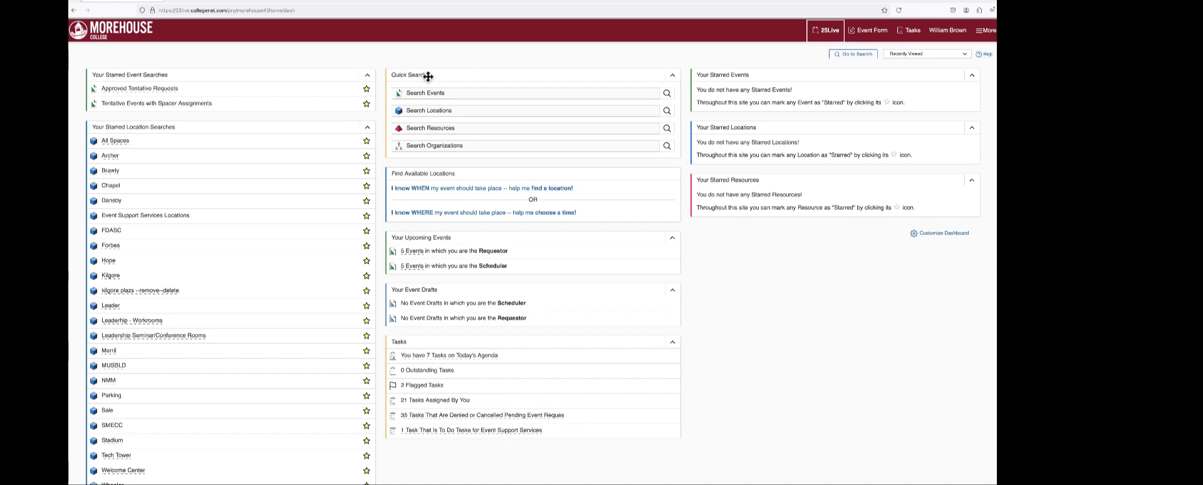
pyautogui.click(441, 97)
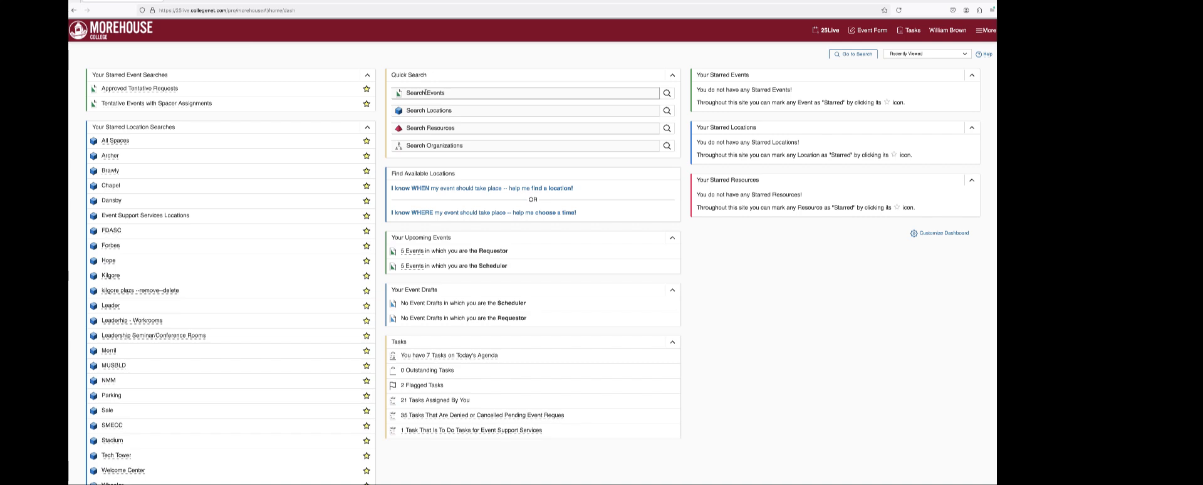
pyautogui.click(426, 92)
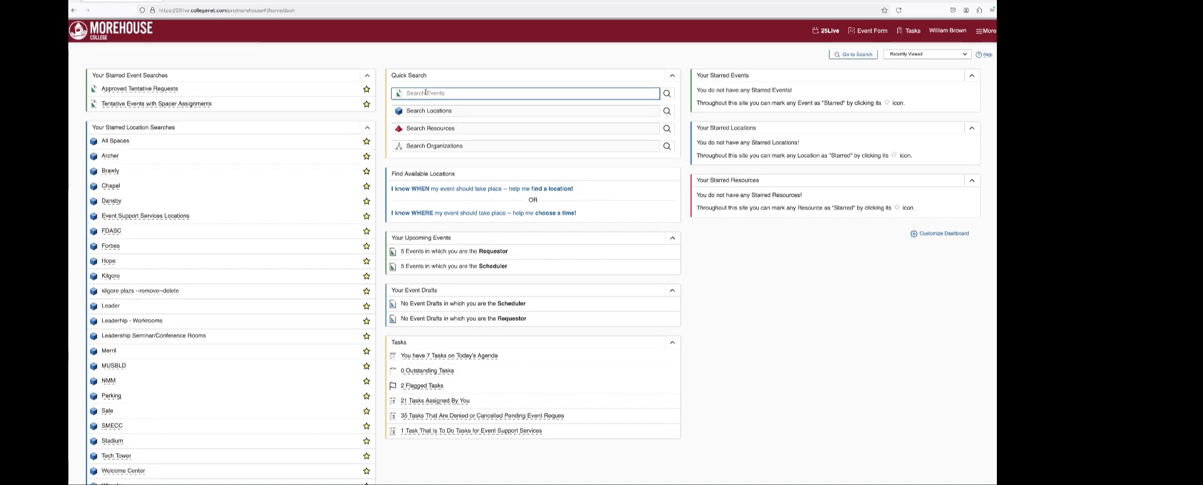
pyautogui.write('2024-AAMNG')
pyautogui.click(667, 95)
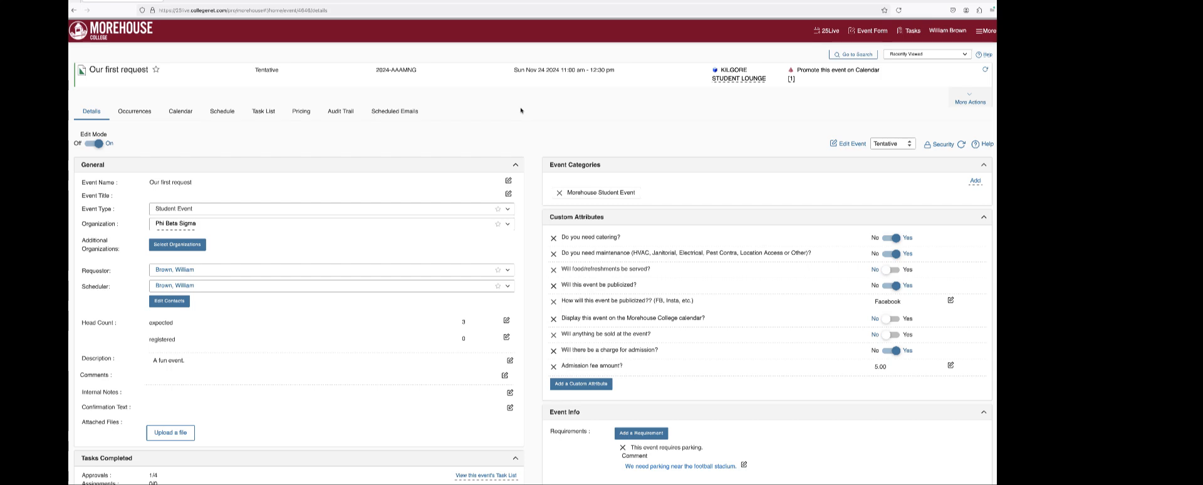
# Review the event type and organization approvals in the event's task list, and return to the event details.
pyautogui.click(266, 114)
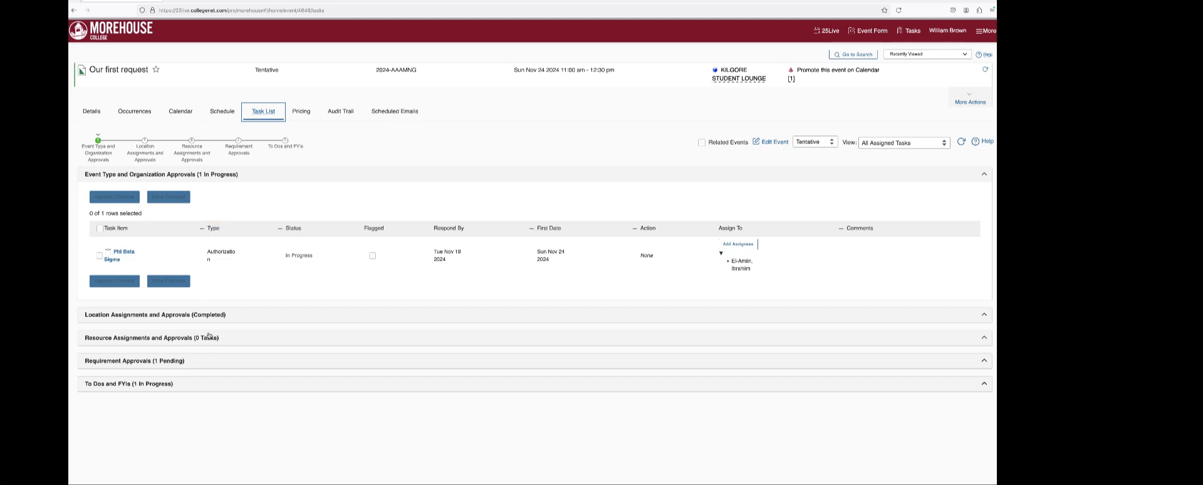
pyautogui.click(779, 111)
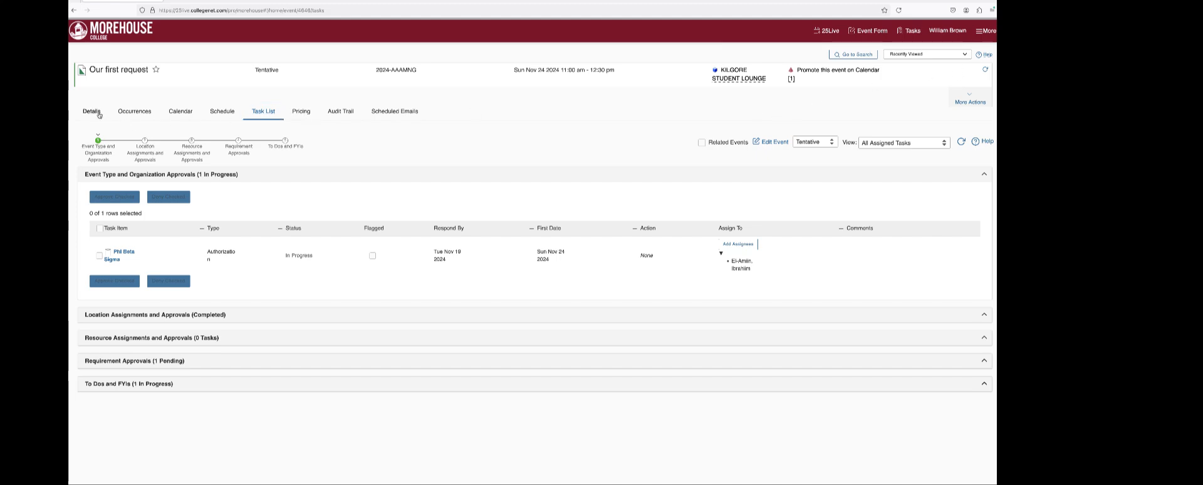
pyautogui.click(99, 114)
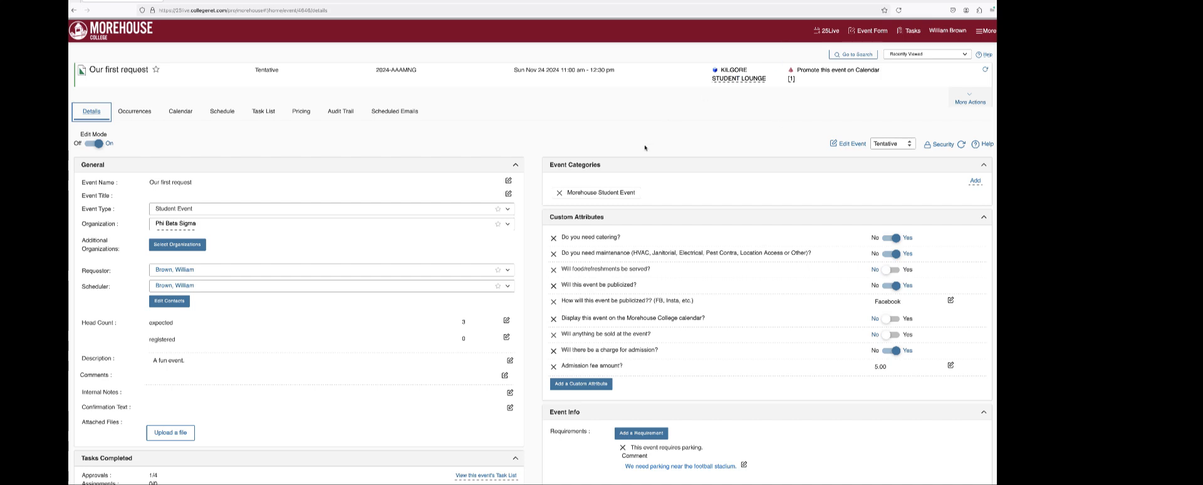
pyautogui.scroll(-1, 649, 144)
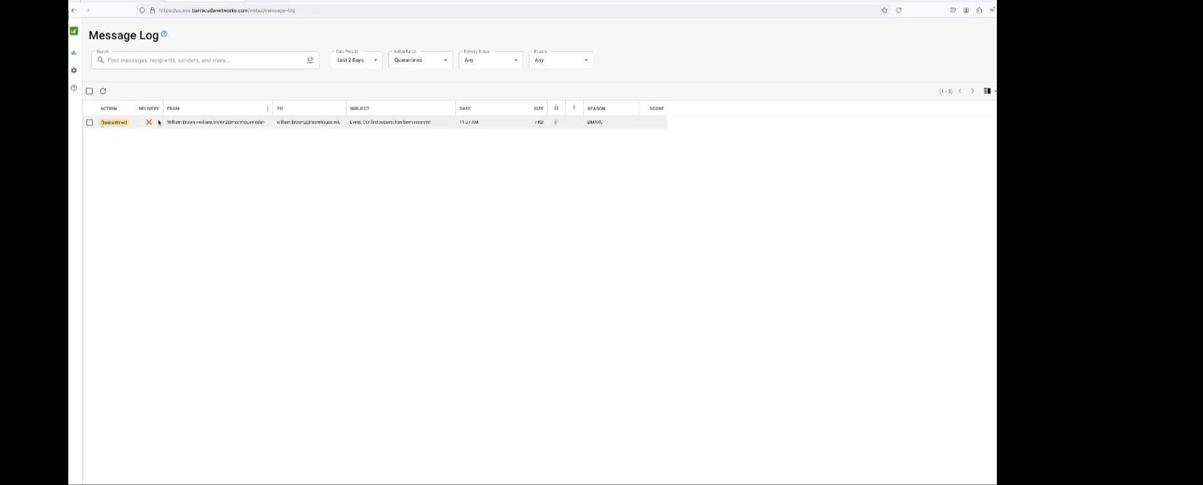
# In the Barracuda message log, open the quarantined event confirmation email, deliver only the message, and return to the 25Live event details.
pyautogui.click(190, 122)
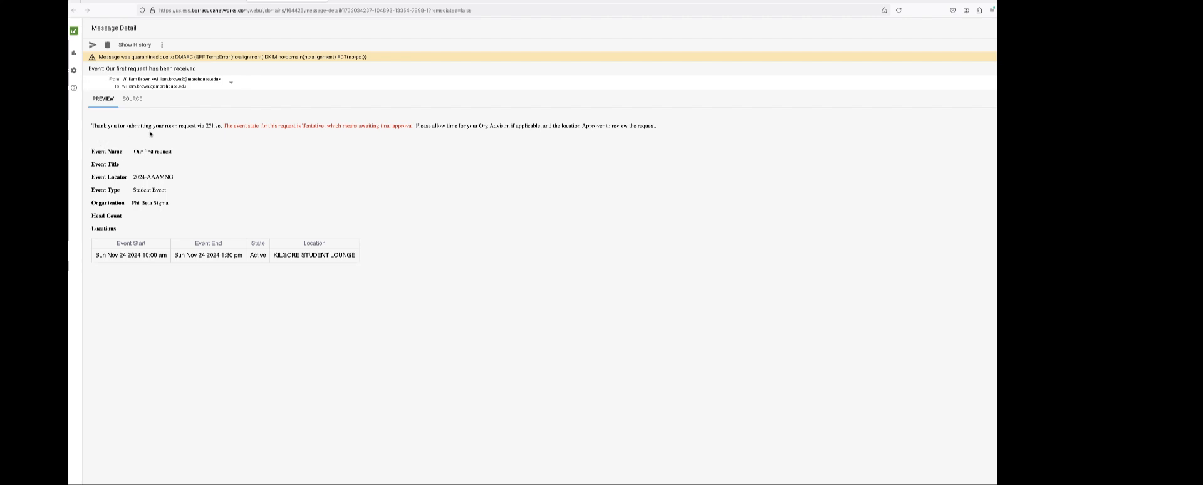
pyautogui.click(93, 45)
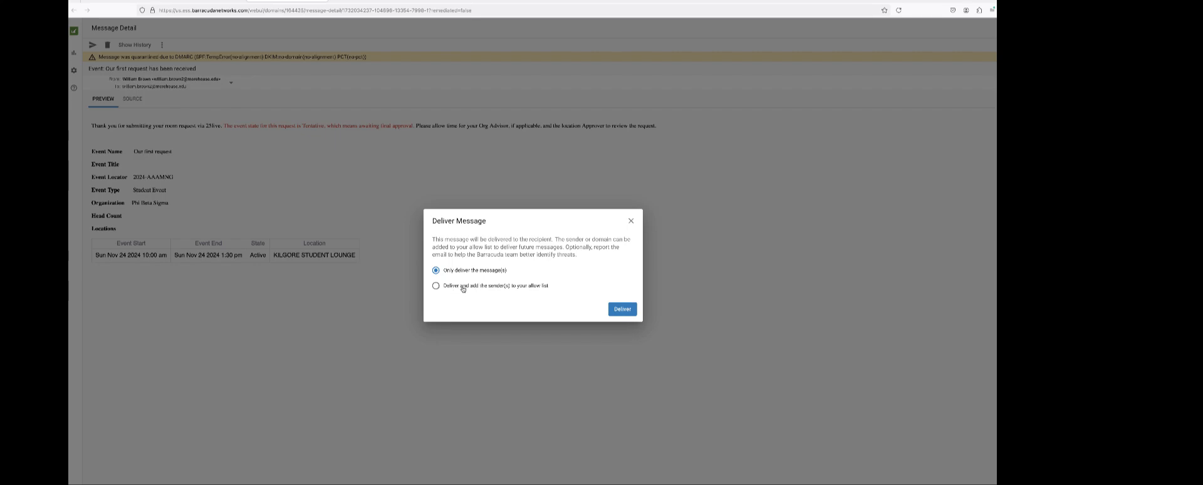
pyautogui.click(623, 311)
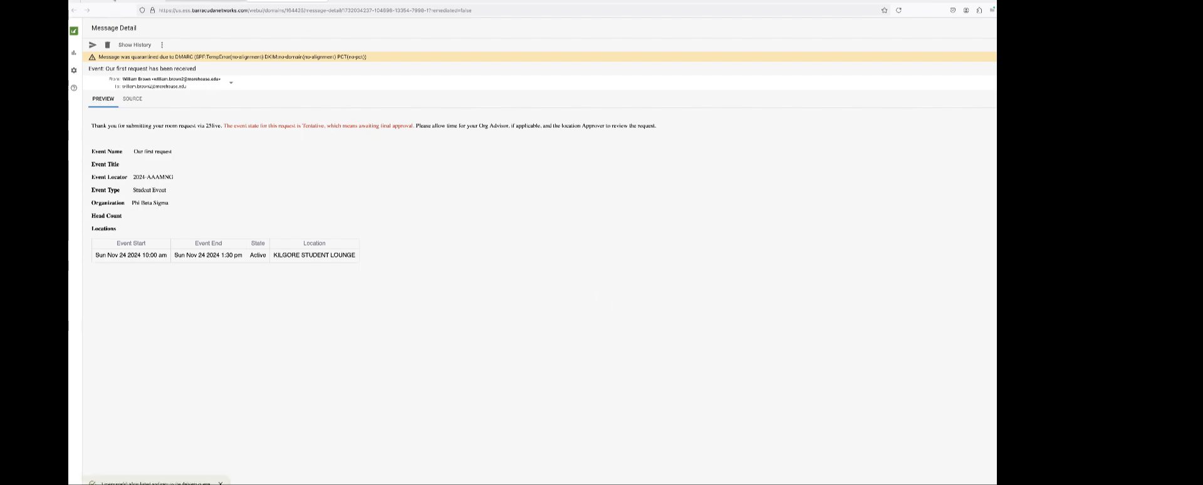
pyautogui.click(115, 0)
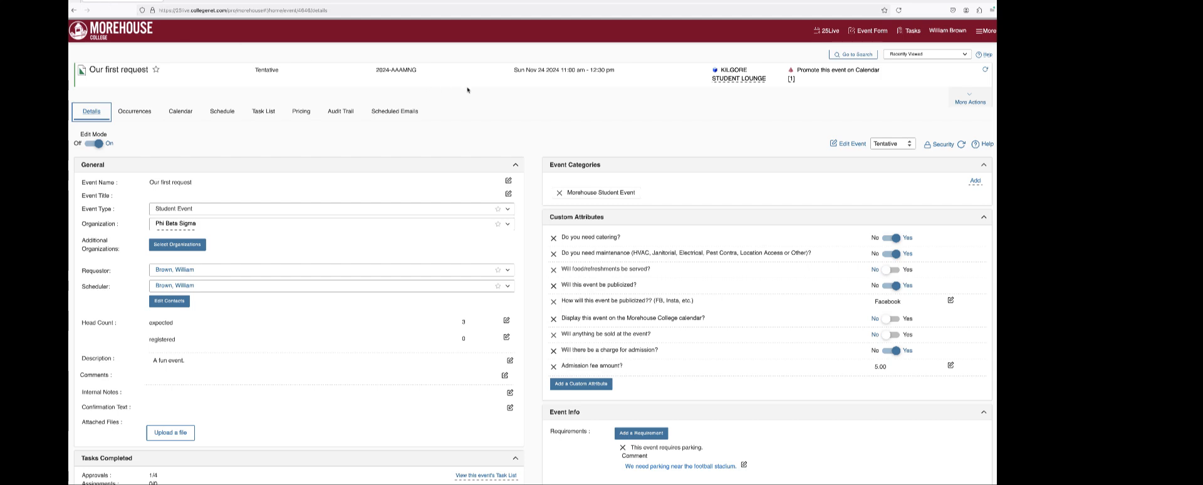
# Look over the event details and open the 25Live product help documentation.
pyautogui.scroll(-1, 517, 111)
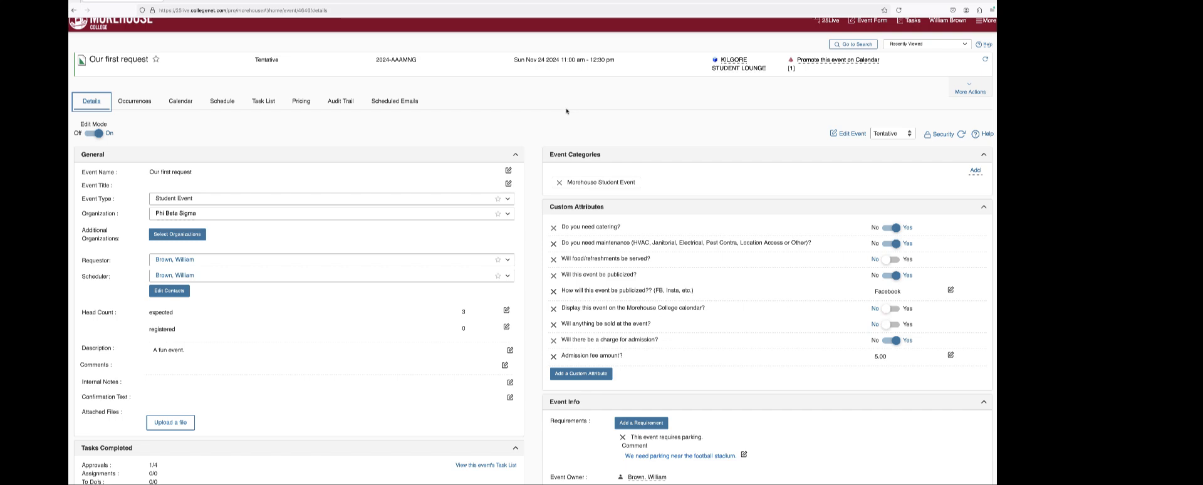
pyautogui.scroll(1, 559, 109)
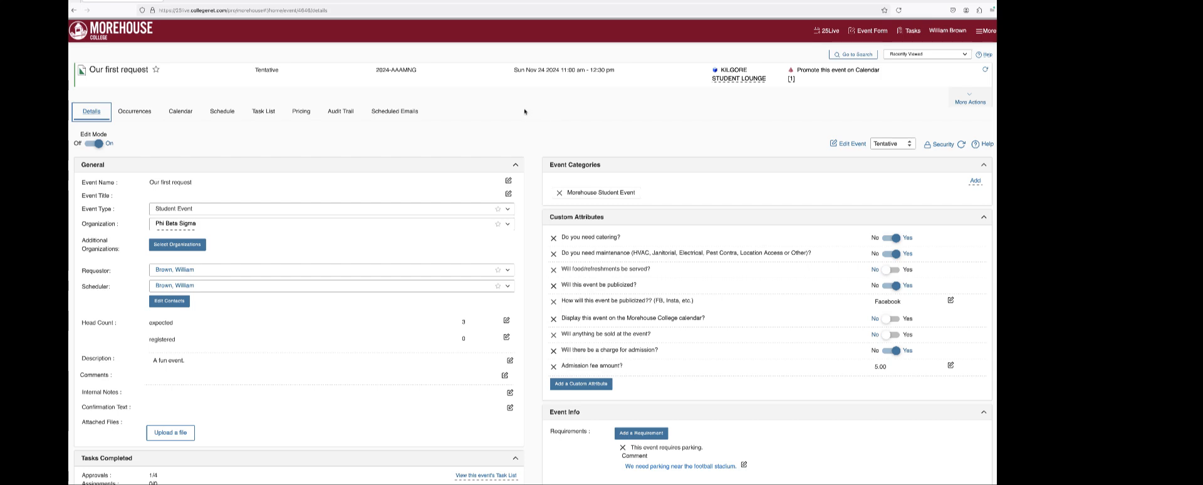
pyautogui.click(985, 56)
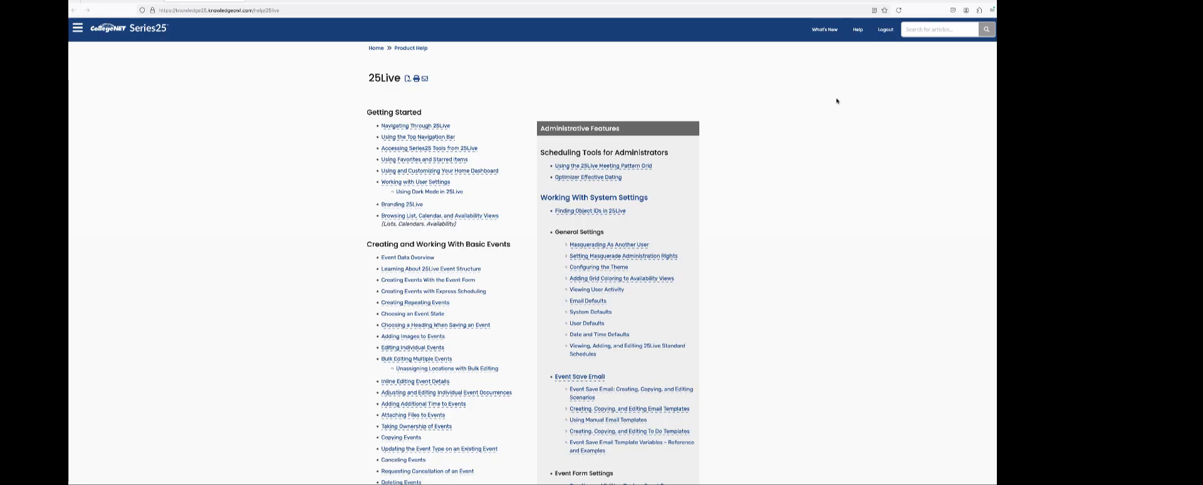